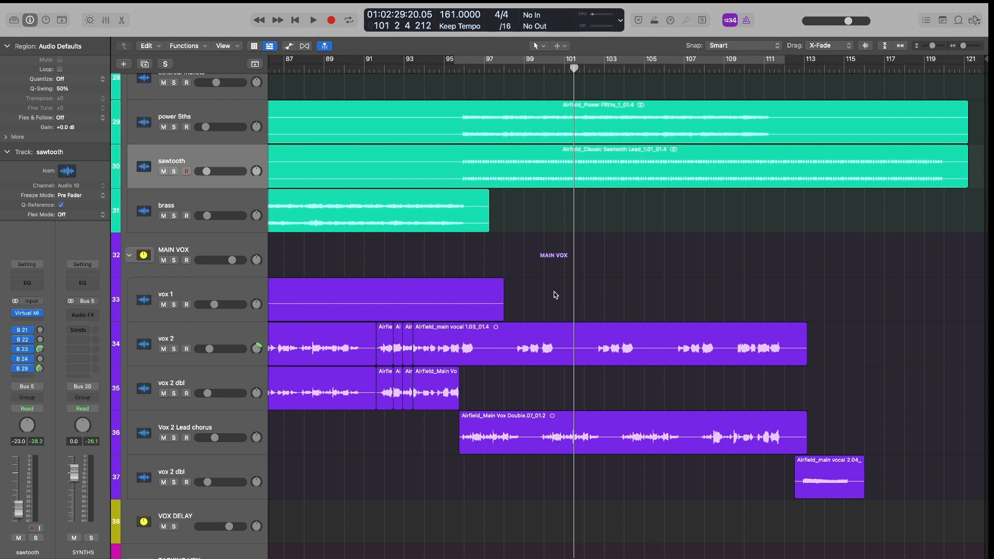
Solo the sawtooth track, audition it from about bar 99, and turn its solo off again
{"action": "left_click", "coordinate": [632, 166]}
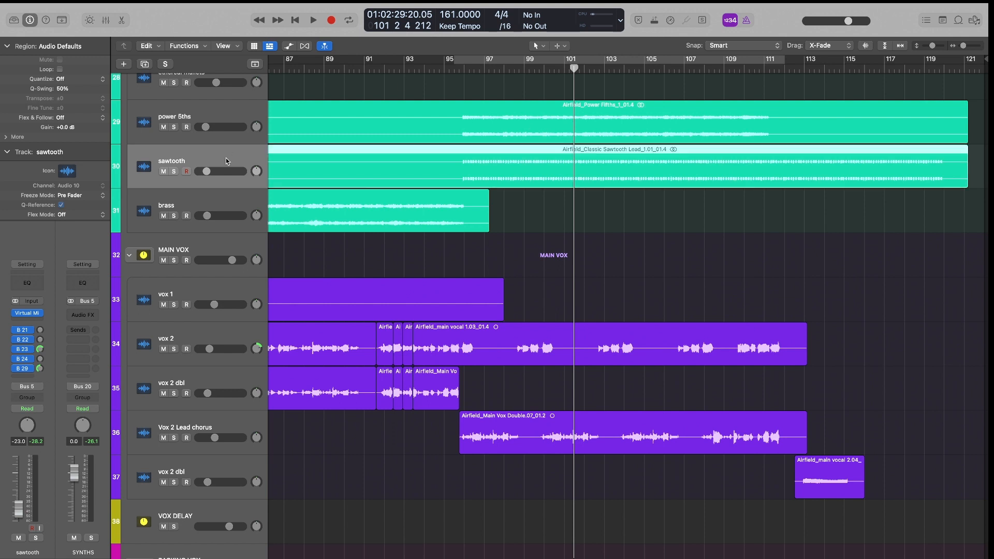
{"action": "key", "text": "s"}
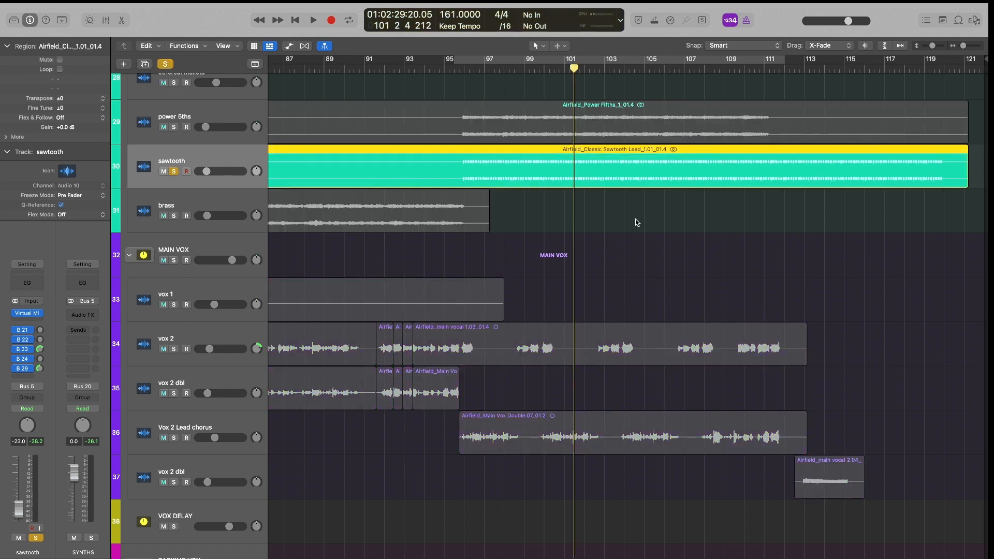
{"action": "key", "text": "s"}
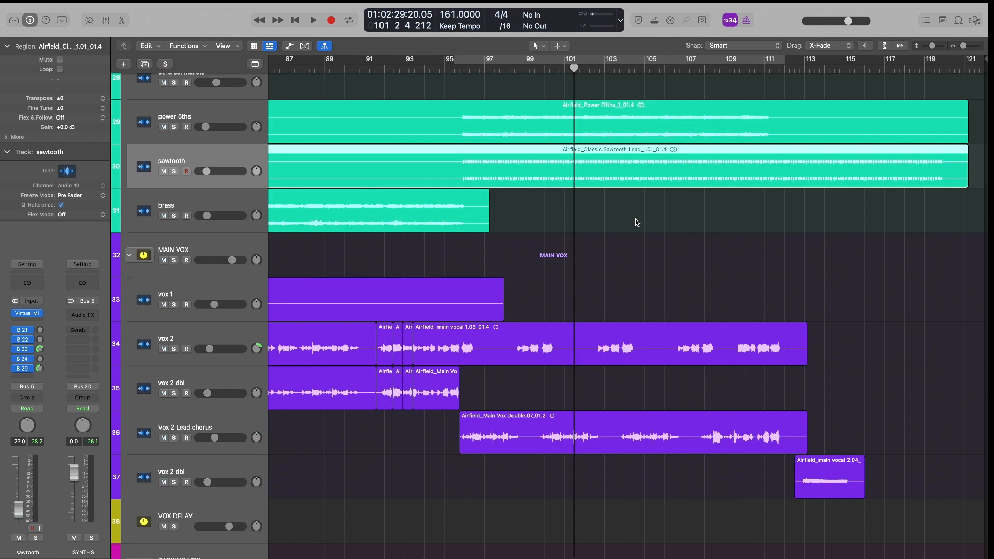
{"action": "key", "text": "s"}
{"action": "left_click", "coordinate": [524, 67]}
{"action": "key", "text": "space"}
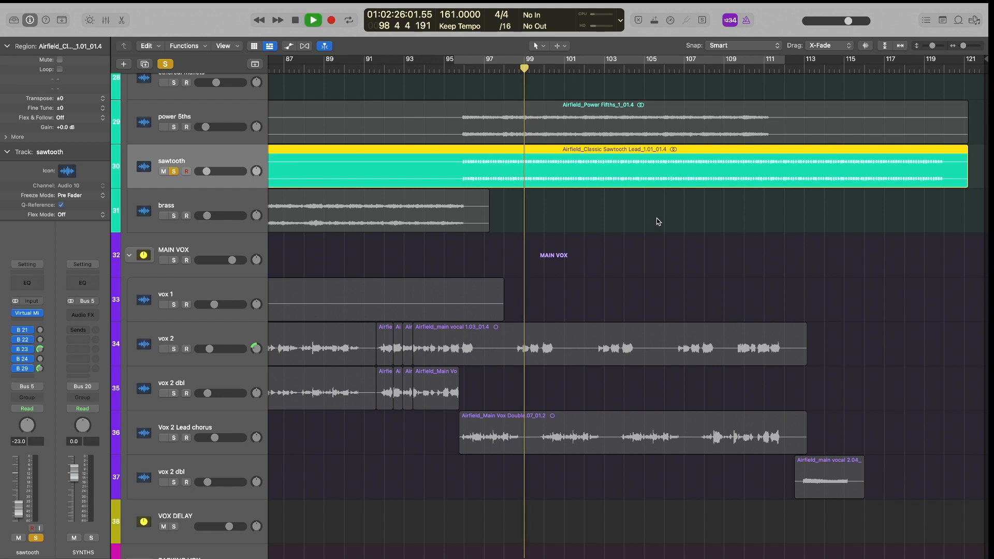
{"action": "key", "text": "space"}
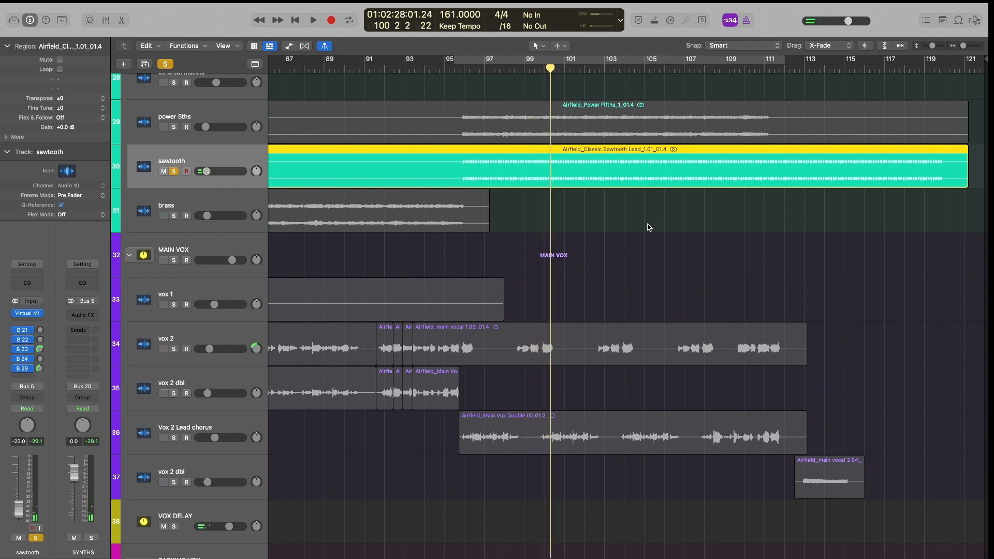
{"action": "left_click", "coordinate": [174, 171]}
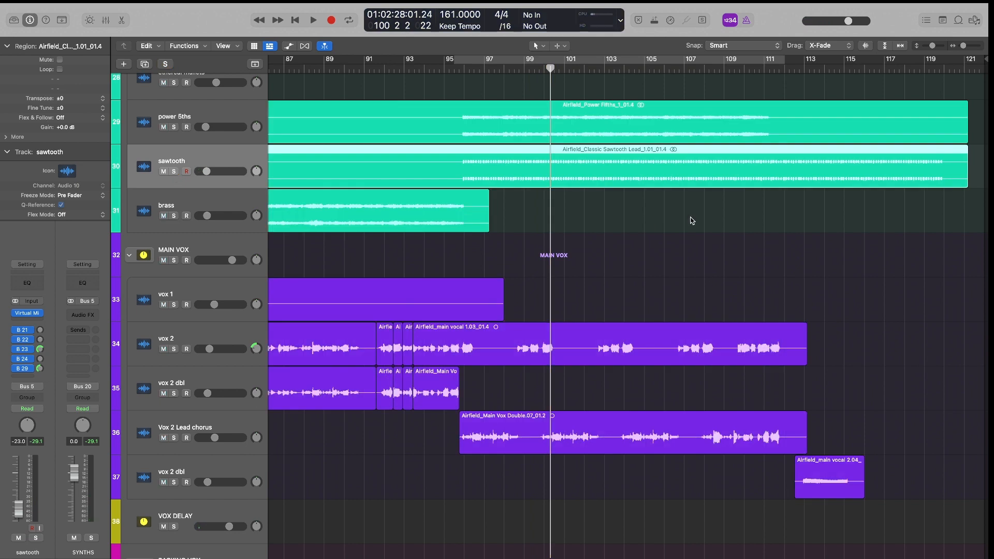
Play the full mix from bar 95 to hear the power 5ths and sawtooth synths against the vocals
{"action": "left_click", "coordinate": [445, 68]}
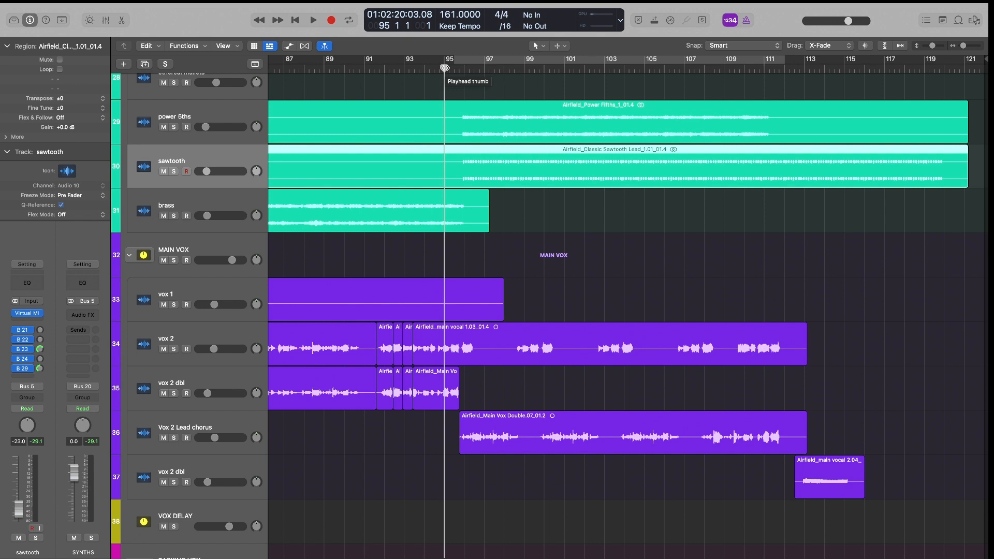
{"action": "left_click", "coordinate": [557, 138]}
{"action": "left_click", "coordinate": [570, 195]}
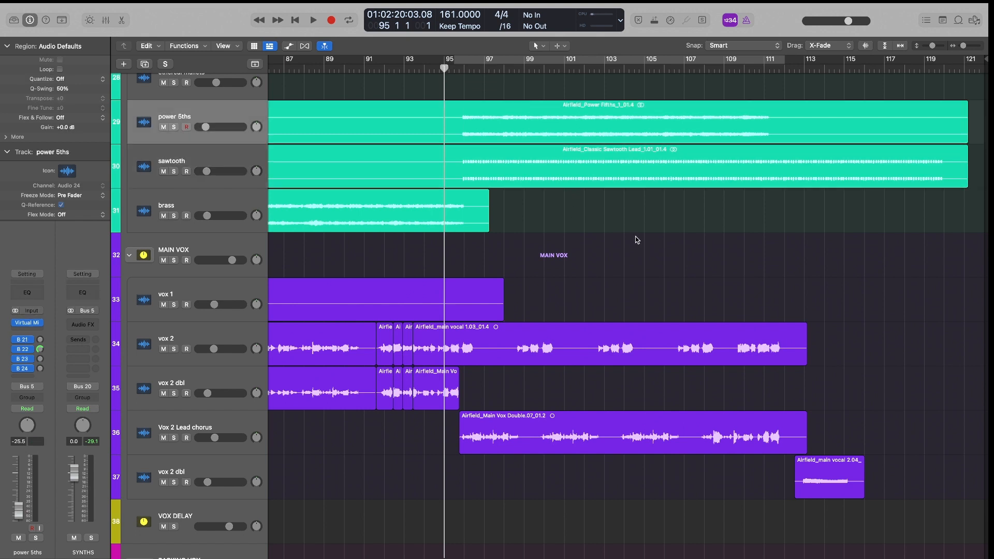
{"action": "key", "text": "space"}
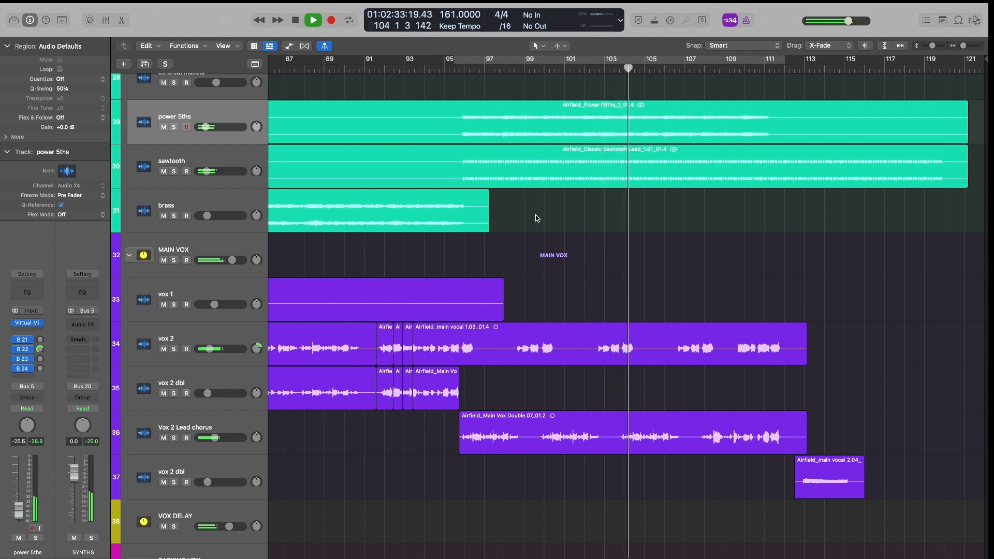
{"action": "key", "text": "space"}
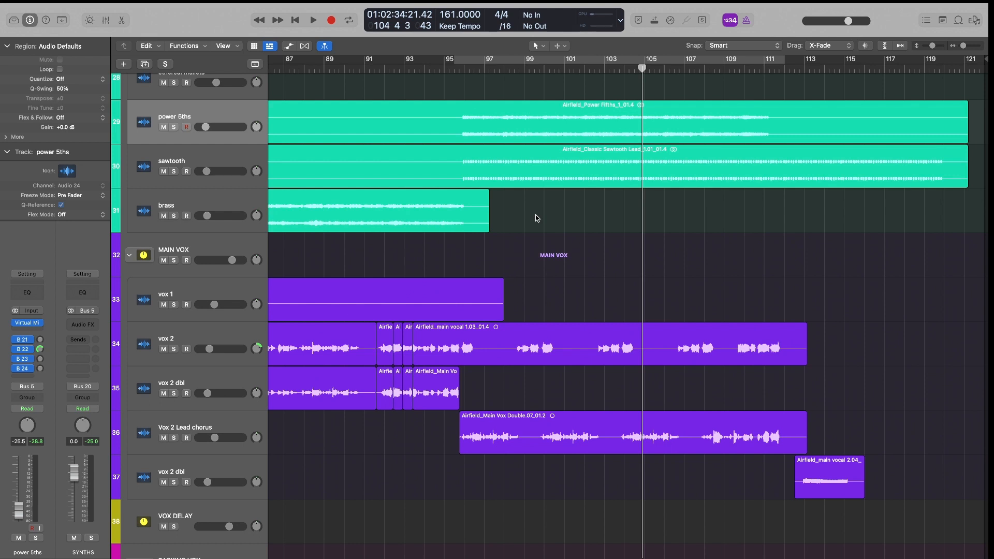
{"action": "key", "text": "a"}
{"action": "left_click_drag", "start_coordinate": [466, 164], "coordinate": [495, 178]}
{"action": "key", "text": "super+z"}
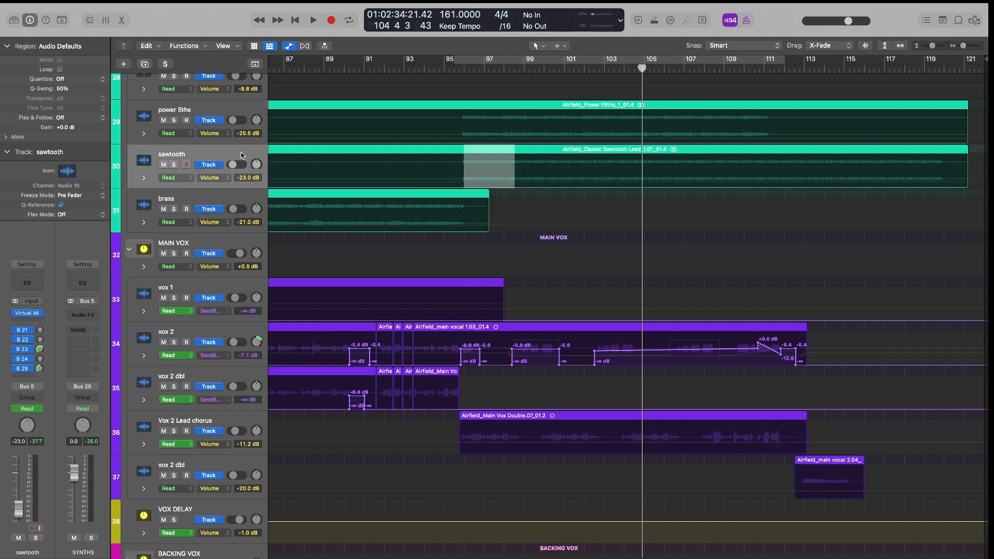
{"action": "key", "text": "a"}
{"action": "left_click", "coordinate": [563, 204]}
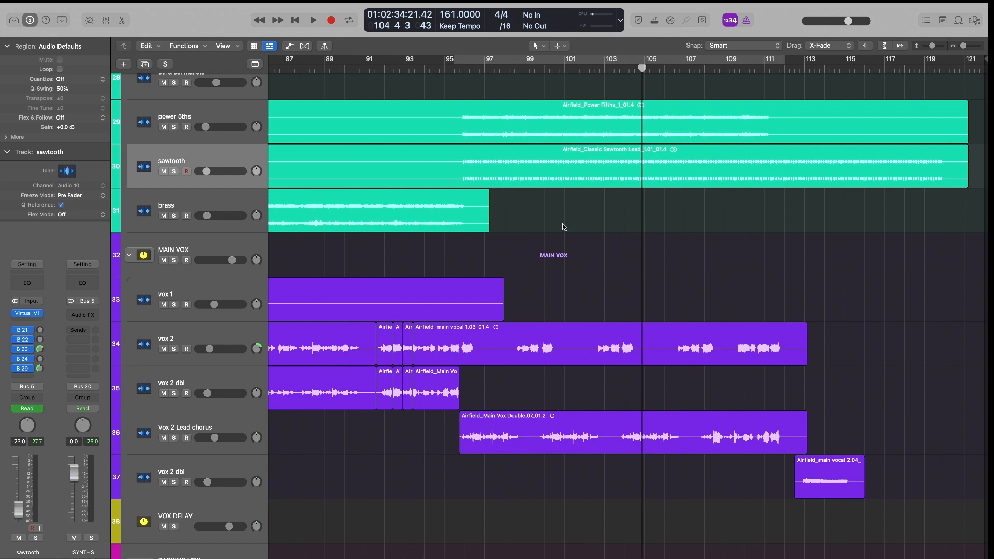
Show the mixer and insert a stereo Compressor on the sawtooth channel below its existing plug-in
{"action": "scroll", "coordinate": [564, 227], "scroll_direction": "up", "scroll_amount": 2}
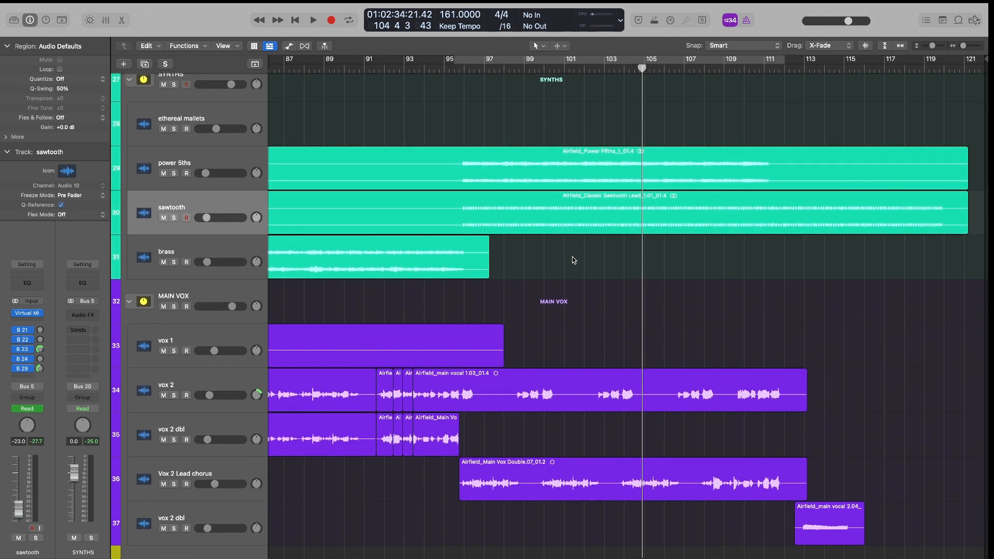
{"action": "scroll", "coordinate": [573, 259], "scroll_direction": "up", "scroll_amount": 1}
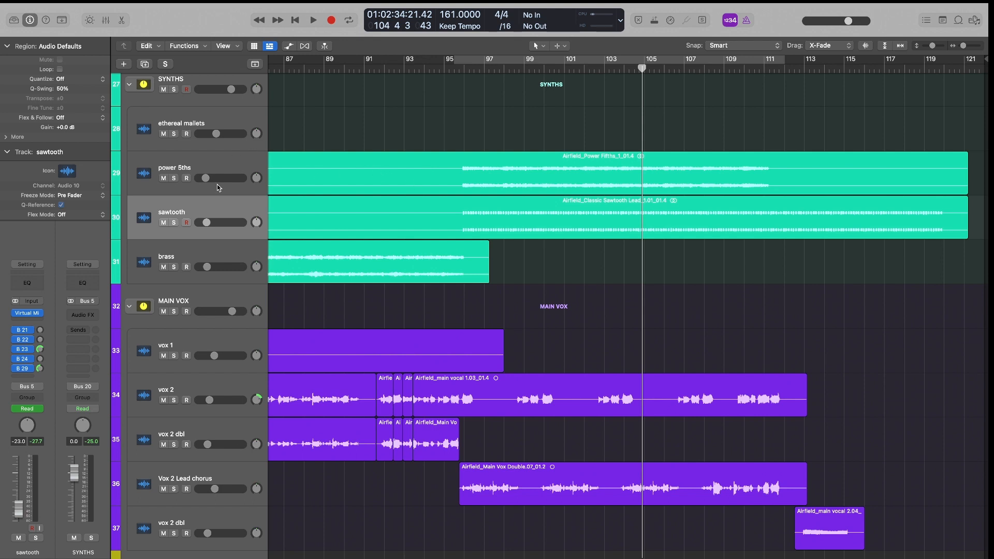
{"action": "left_click", "coordinate": [223, 207]}
{"action": "key", "text": "x"}
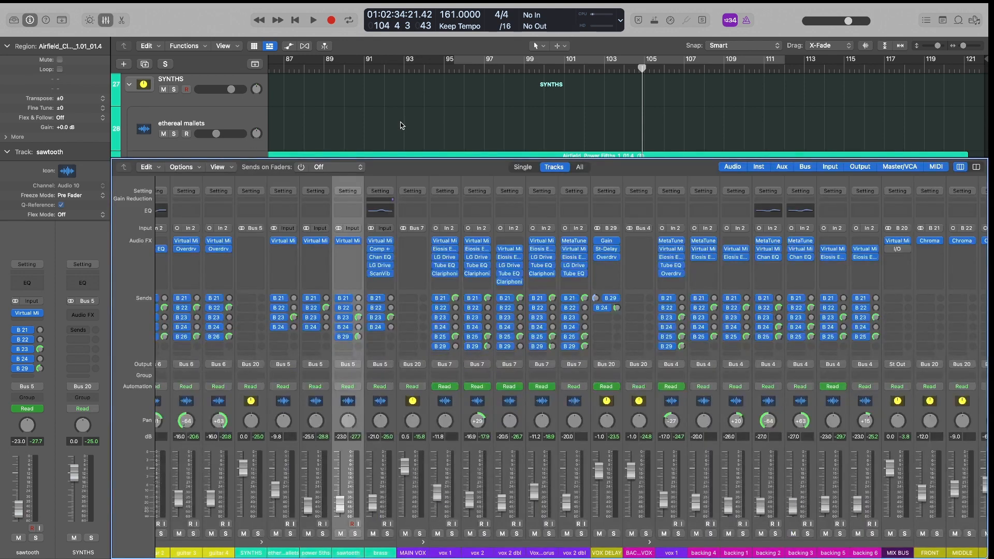
{"action": "scroll", "coordinate": [459, 125], "scroll_direction": "down", "scroll_amount": 2}
{"action": "scroll", "coordinate": [458, 125], "scroll_direction": "down", "scroll_amount": 2}
{"action": "left_click", "coordinate": [539, 150]}
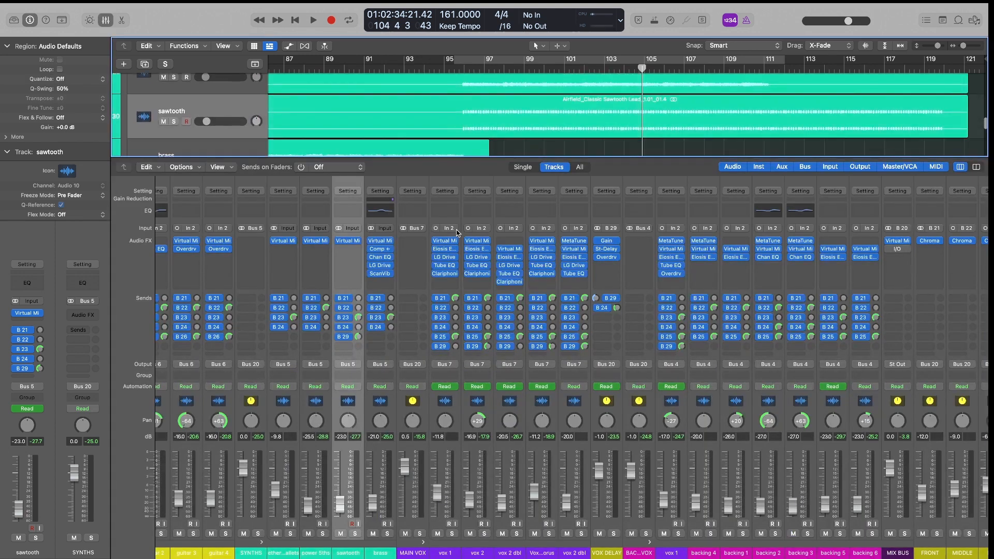
{"action": "left_click", "coordinate": [351, 259]}
{"action": "mouse_move", "coordinate": [371, 283]}
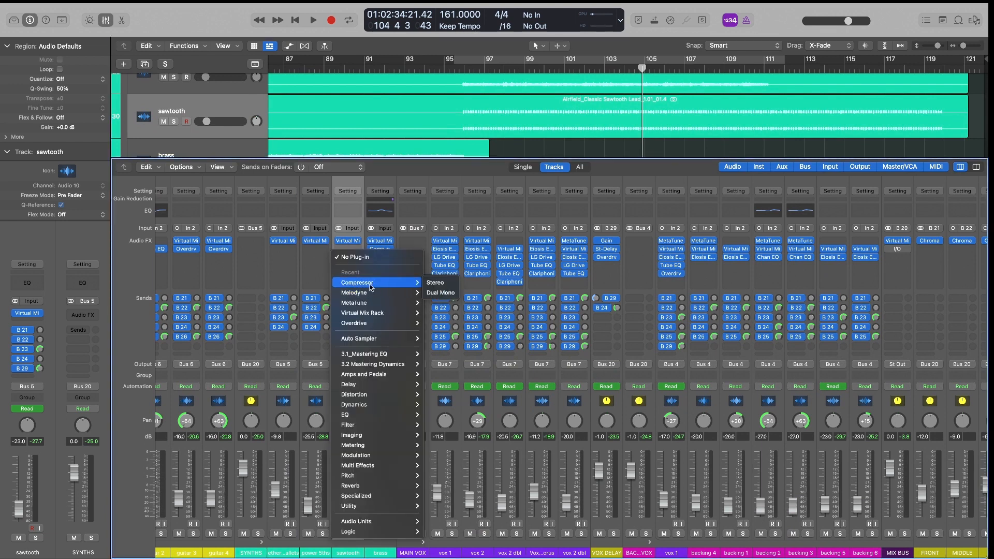
{"action": "left_click", "coordinate": [434, 283]}
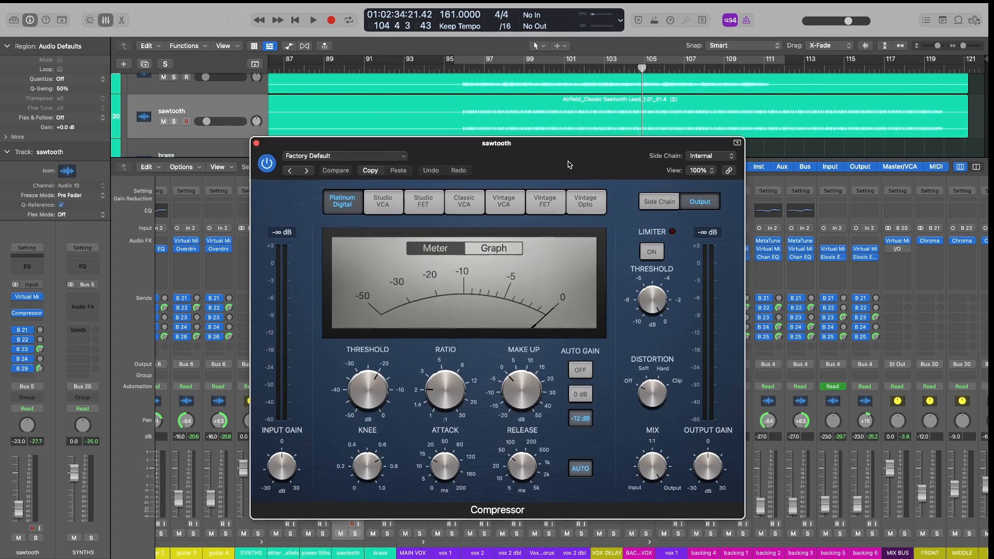
Turn off the sawtooth compressor's auto gain and switch its circuit type to Studio FET
{"action": "left_click", "coordinate": [579, 381]}
{"action": "left_click_drag", "start_coordinate": [593, 182], "coordinate": [572, 132]}
{"action": "left_click", "coordinate": [401, 164]}
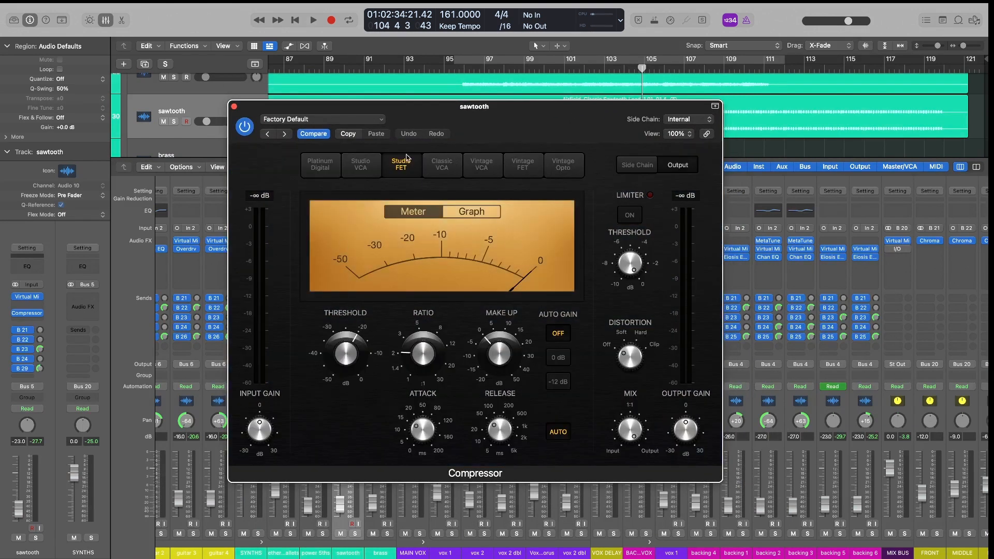
{"action": "left_click_drag", "start_coordinate": [492, 117], "coordinate": [494, 127]}
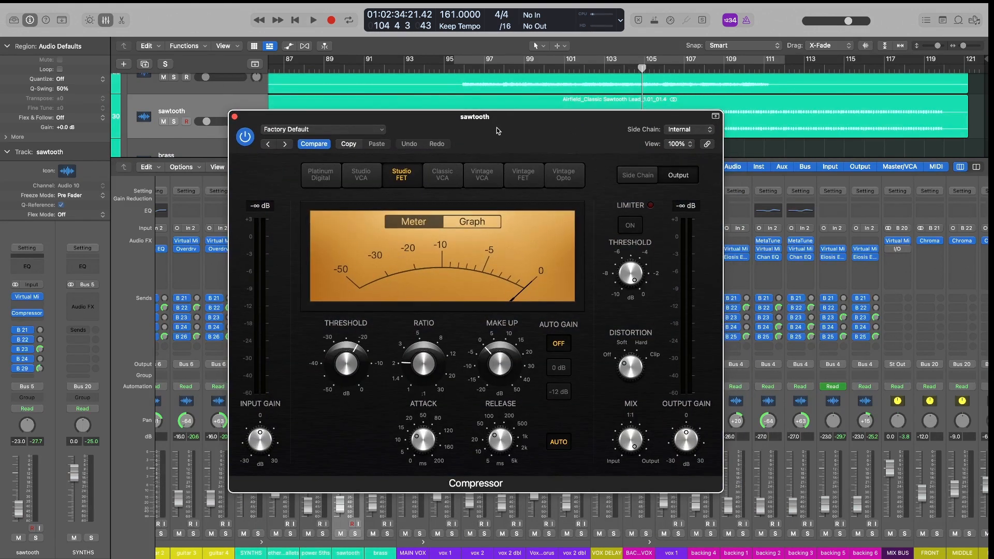
{"action": "left_click_drag", "start_coordinate": [498, 126], "coordinate": [509, 138]}
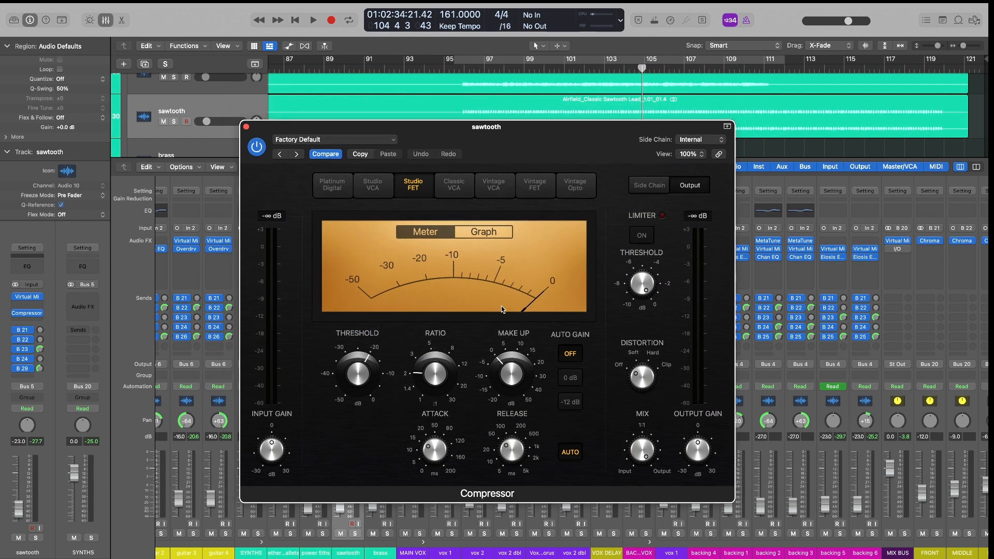
{"action": "mouse_move", "coordinate": [544, 161]}
{"action": "left_mouse_down"}
{"action": "mouse_move", "coordinate": [522, 176]}
{"action": "mouse_move", "coordinate": [531, 171]}
{"action": "left_mouse_up"}
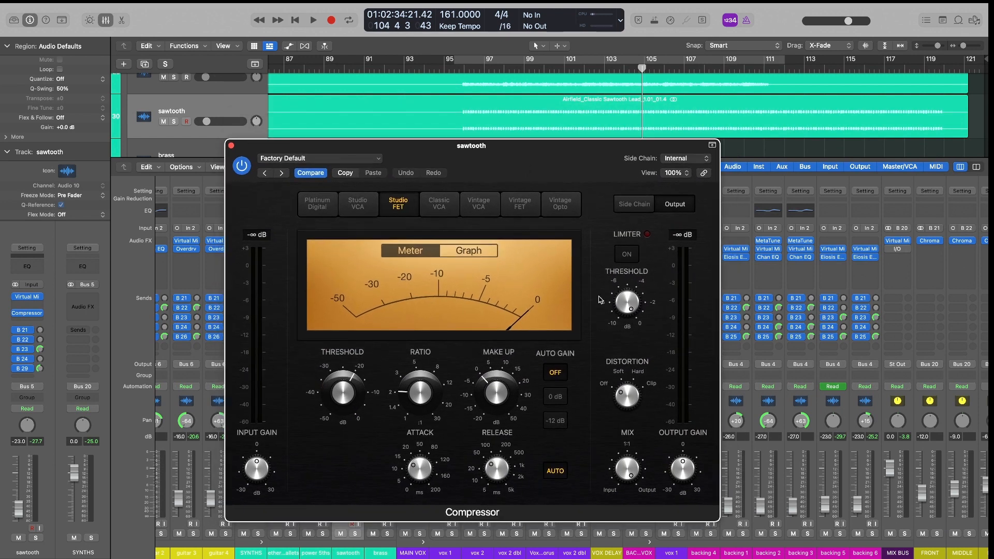
Set the sawtooth compressor's distortion to Soft and its threshold to 0 dB
{"action": "left_click_drag", "start_coordinate": [629, 392], "coordinate": [633, 378]}
{"action": "left_click_drag", "start_coordinate": [516, 150], "coordinate": [519, 158]}
{"action": "mouse_move", "coordinate": [500, 394]}
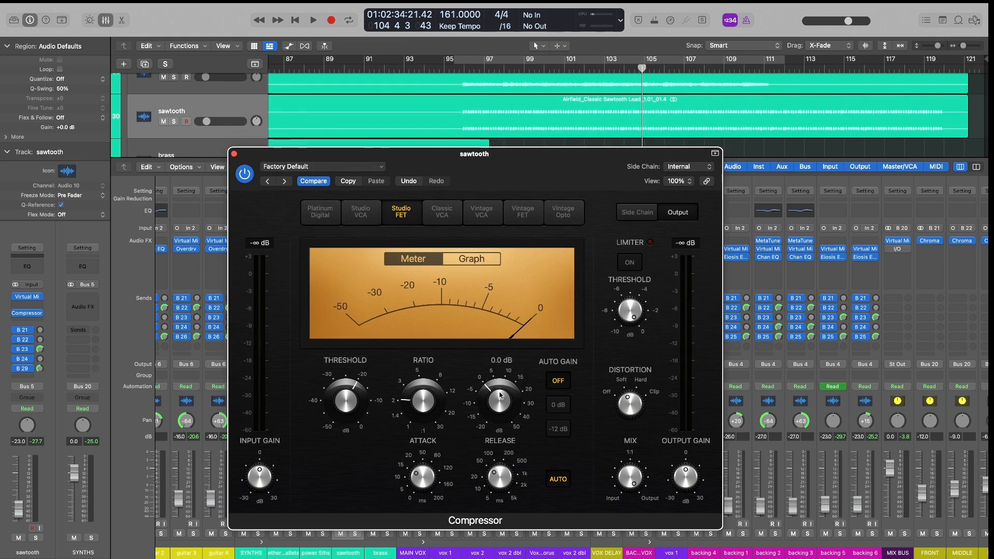
{"action": "left_click_drag", "start_coordinate": [503, 397], "coordinate": [502, 395]}
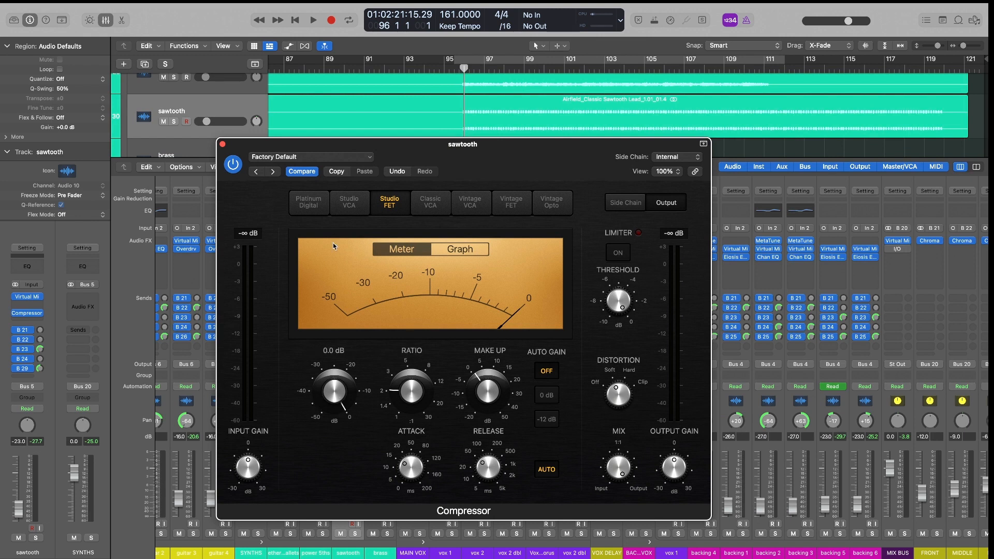
Solo the sawtooth track and play it from bar 96, comparing the sound with the compressor bypassed and enabled
{"action": "key", "text": "s"}
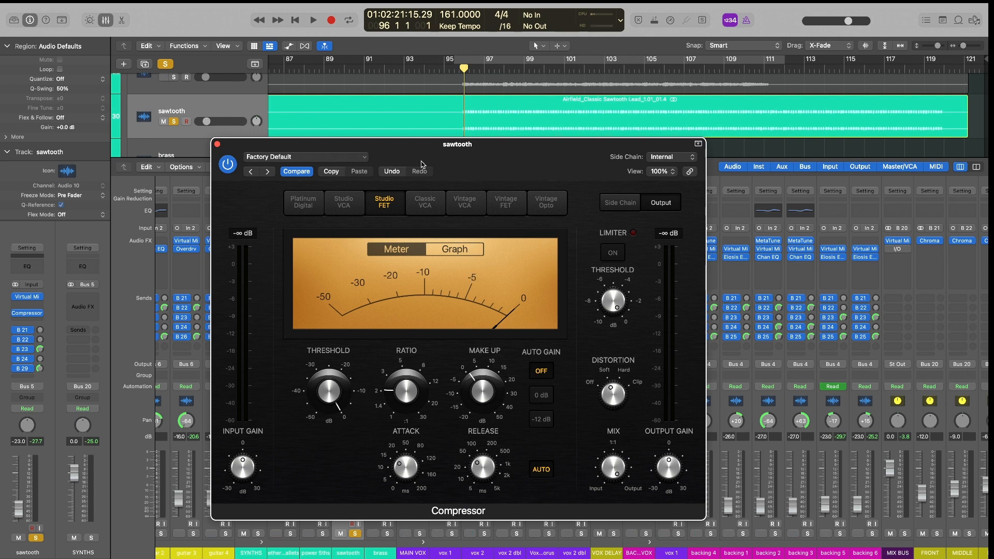
{"action": "left_click", "coordinate": [228, 164]}
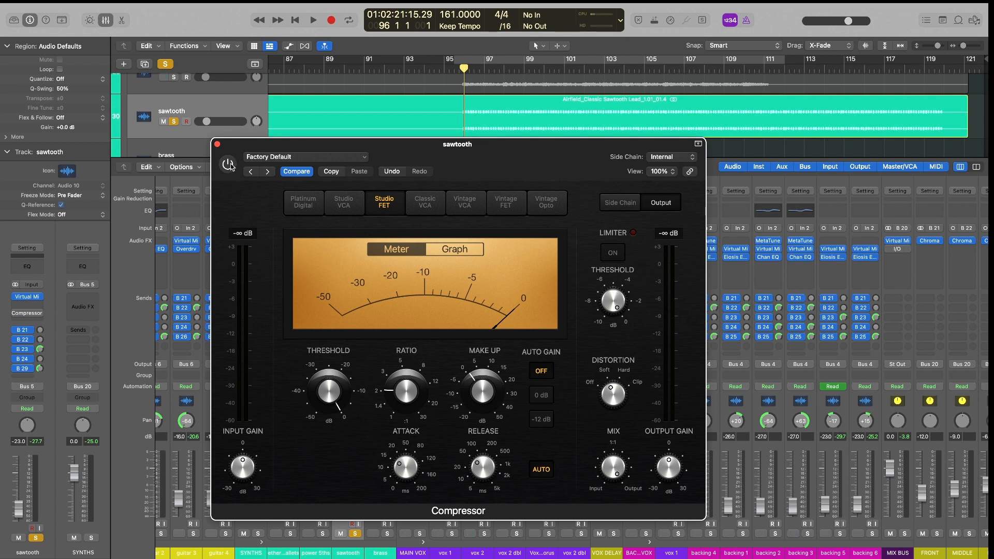
{"action": "key", "text": "space"}
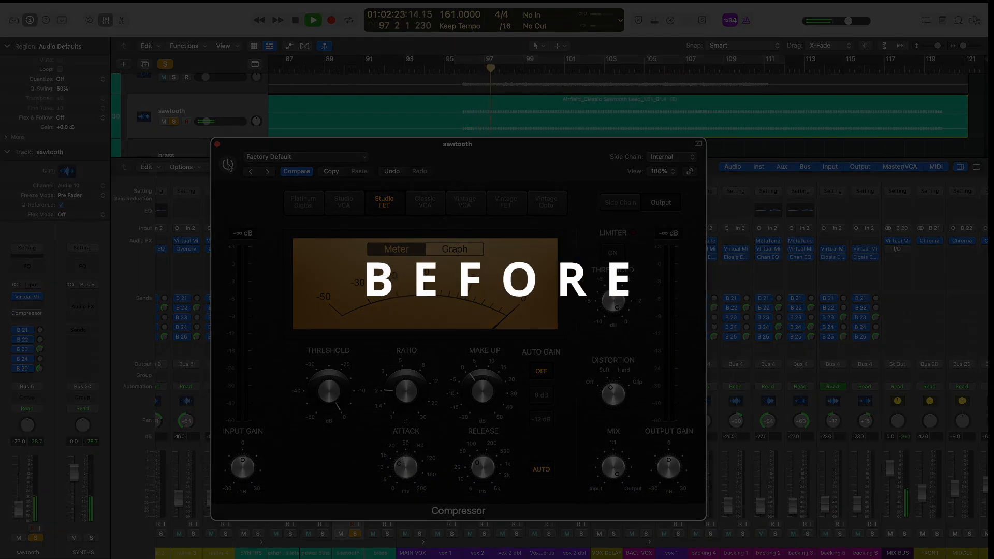
{"action": "left_click", "coordinate": [228, 165]}
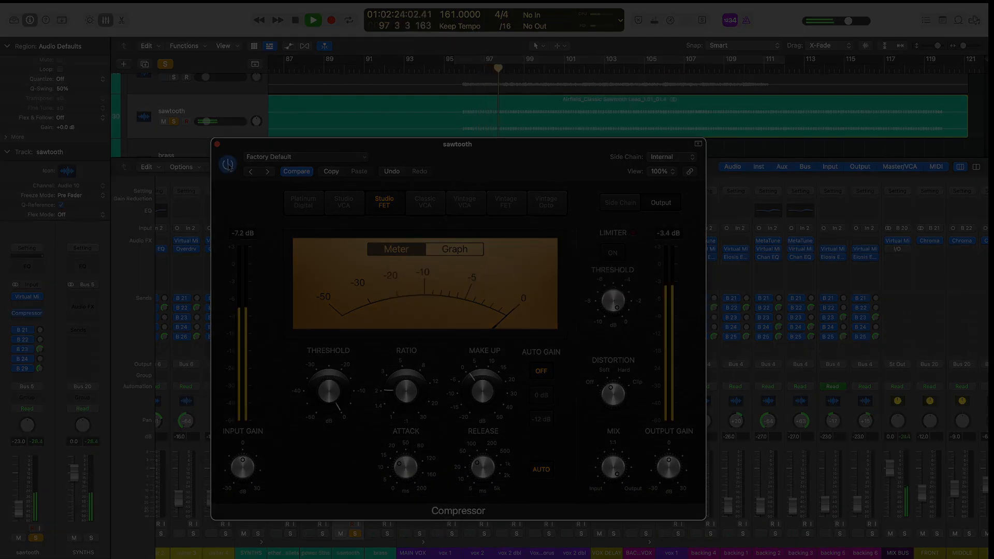
{"action": "left_click", "coordinate": [228, 164]}
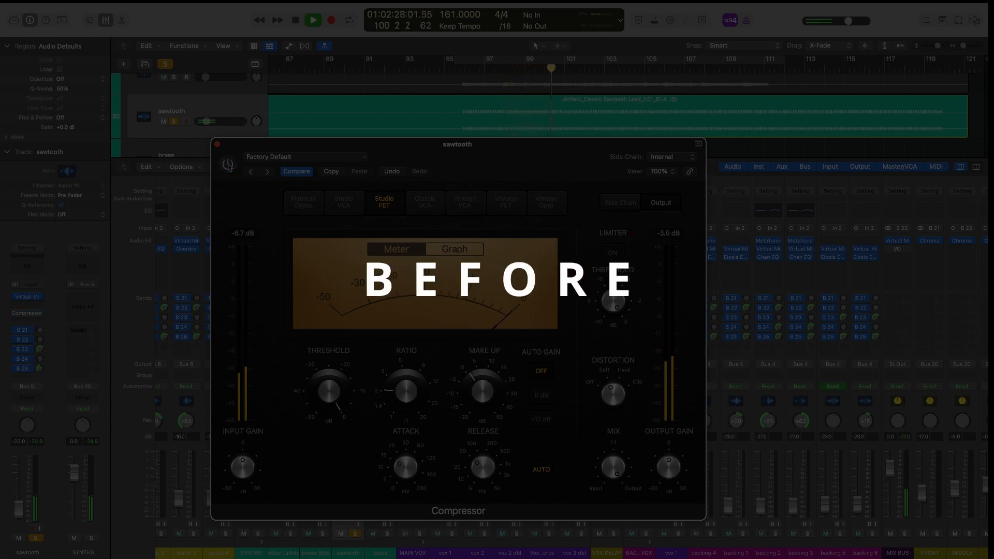
{"action": "left_click", "coordinate": [228, 165]}
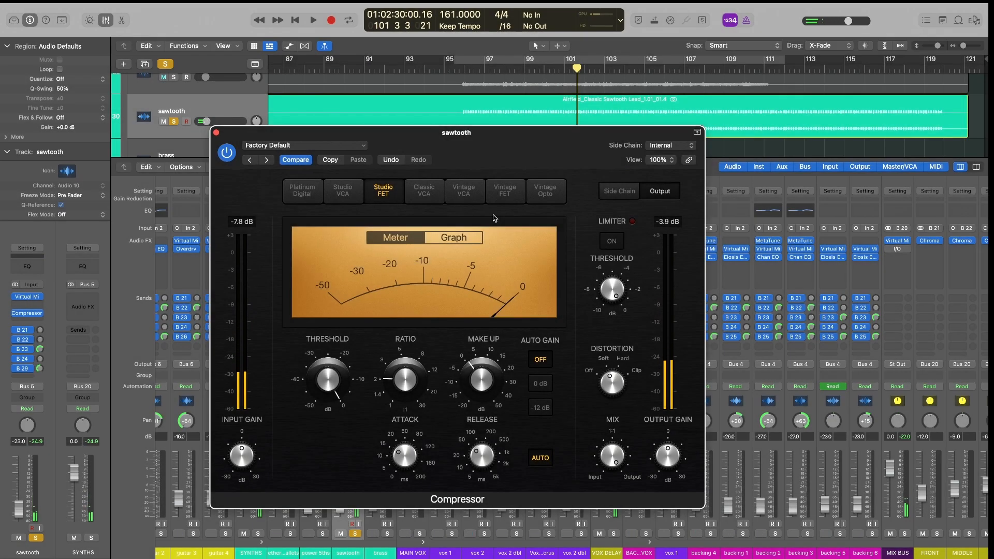
Close the sawtooth compressor window and hide the mixer
{"action": "left_click_drag", "start_coordinate": [516, 152], "coordinate": [559, 172]}
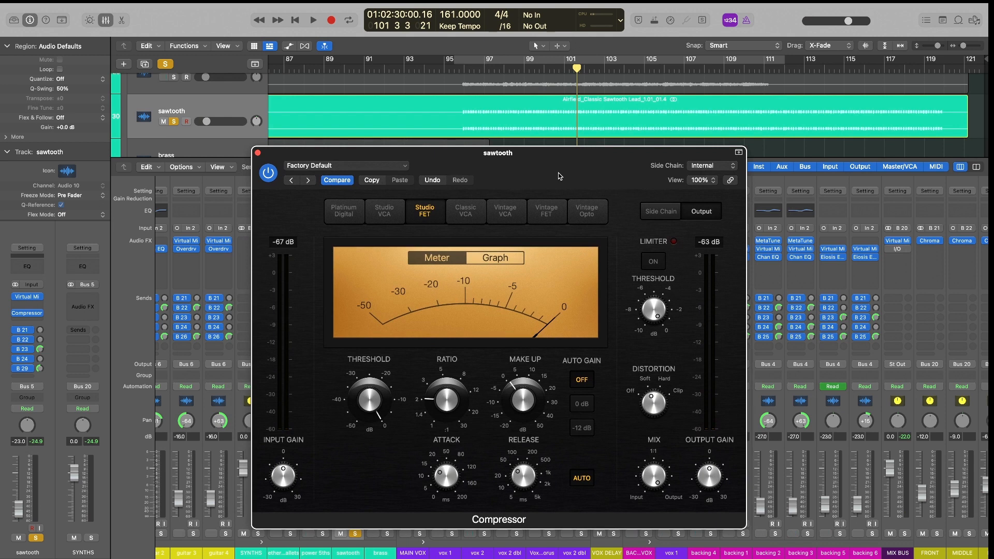
{"action": "left_click_drag", "start_coordinate": [558, 176], "coordinate": [504, 354]}
{"action": "left_click", "coordinate": [206, 337]}
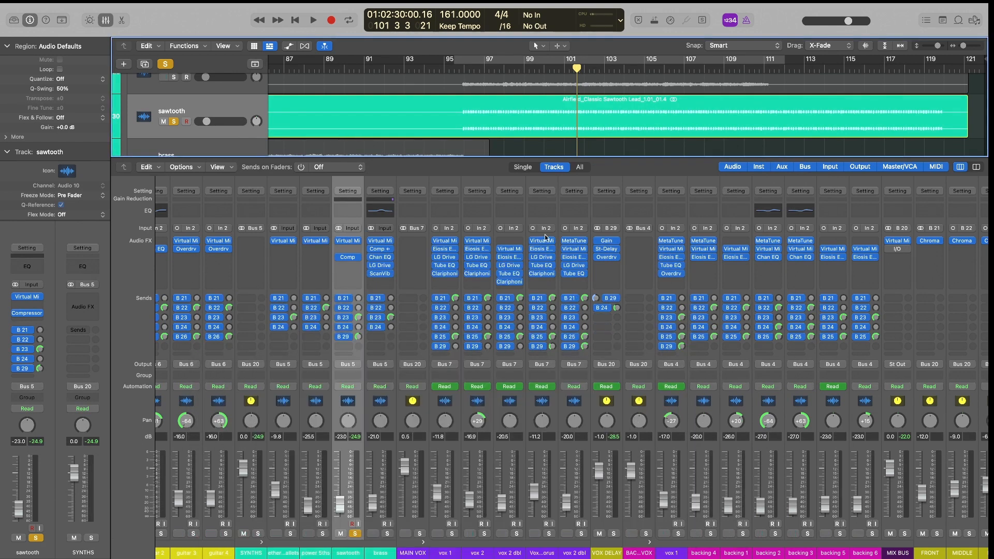
{"action": "scroll", "coordinate": [570, 135], "scroll_direction": "down", "scroll_amount": 1}
{"action": "key", "text": "x"}
Locate and select the Vox 2 Lead chorus track among the main vocals
{"action": "scroll", "coordinate": [591, 286], "scroll_direction": "down", "scroll_amount": 2}
{"action": "scroll", "coordinate": [591, 286], "scroll_direction": "down", "scroll_amount": 1}
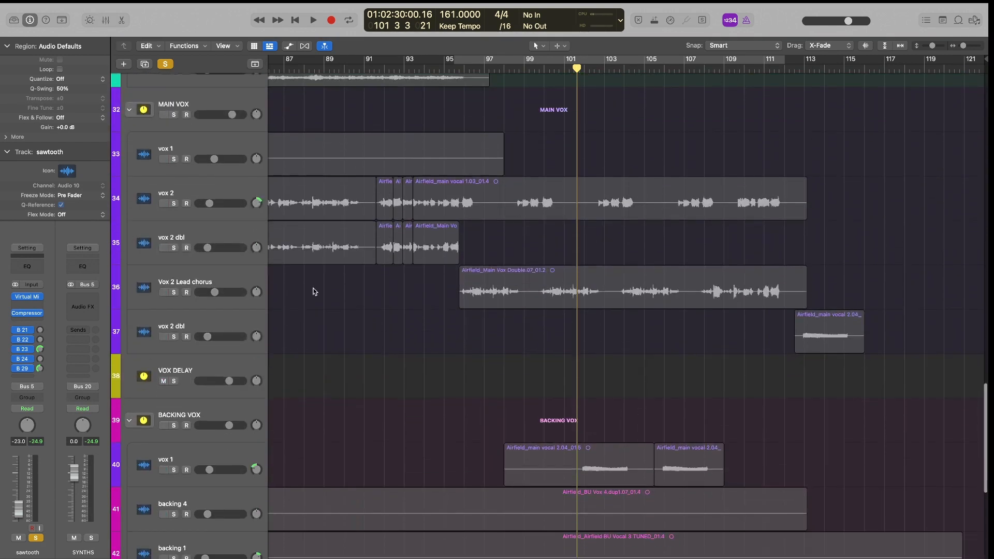
{"action": "left_click", "coordinate": [236, 272]}
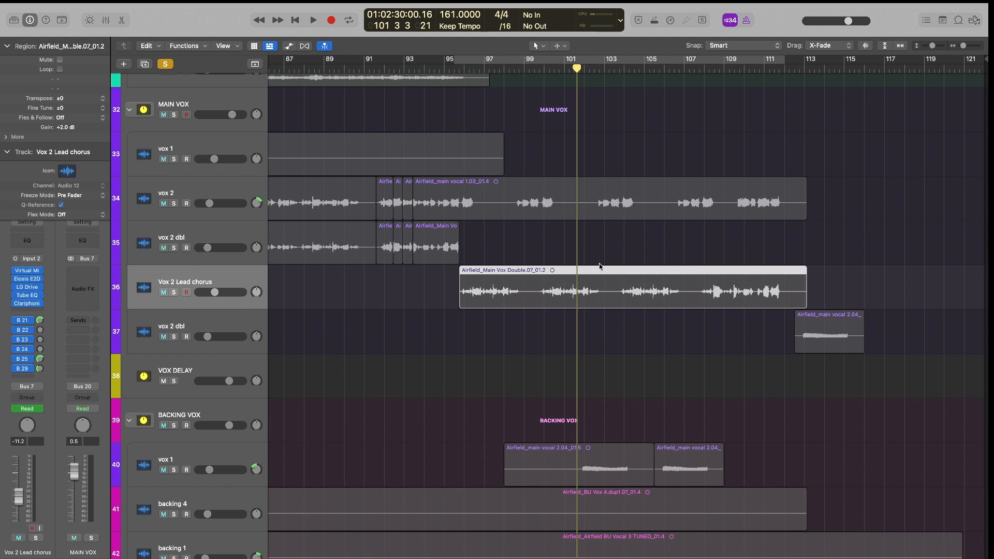
{"action": "scroll", "coordinate": [599, 267], "scroll_direction": "up", "scroll_amount": 1}
{"action": "scroll", "coordinate": [600, 267], "scroll_direction": "up", "scroll_amount": 7}
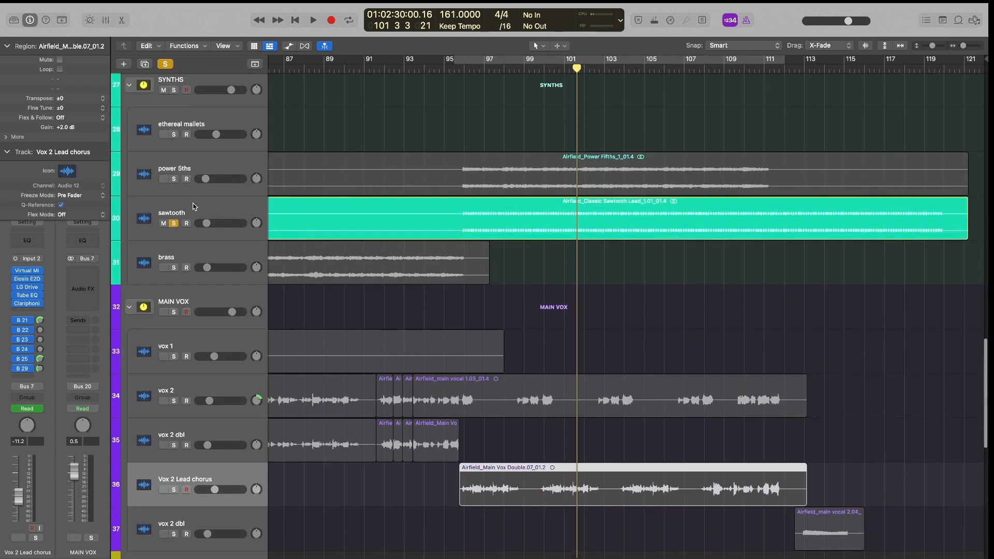
Select the sawtooth track, show the mixer and open the track's compressor
{"action": "left_click", "coordinate": [193, 207]}
{"action": "key", "text": "x"}
{"action": "left_click", "coordinate": [346, 257]}
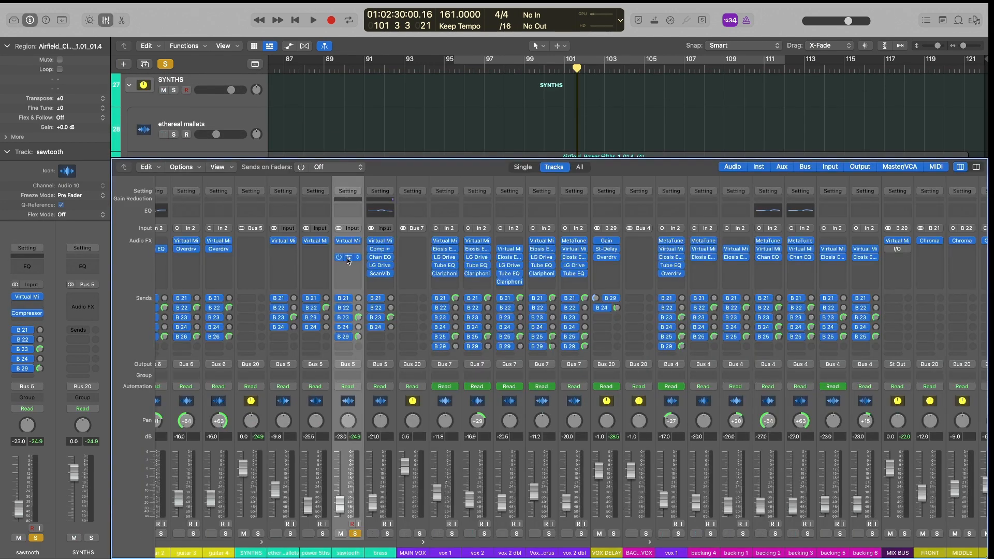
{"action": "left_click_drag", "start_coordinate": [521, 352], "coordinate": [601, 110]}
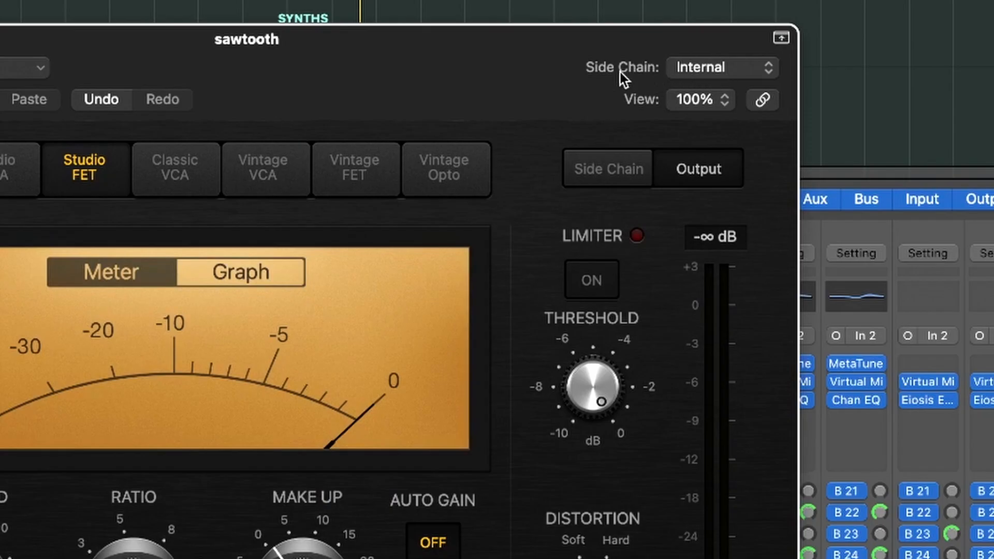
Set the sawtooth compressor's side chain source to the Vox 2 Lead chorus track (Audio 12)
{"action": "left_click", "coordinate": [731, 67]}
{"action": "mouse_move", "coordinate": [723, 104]}
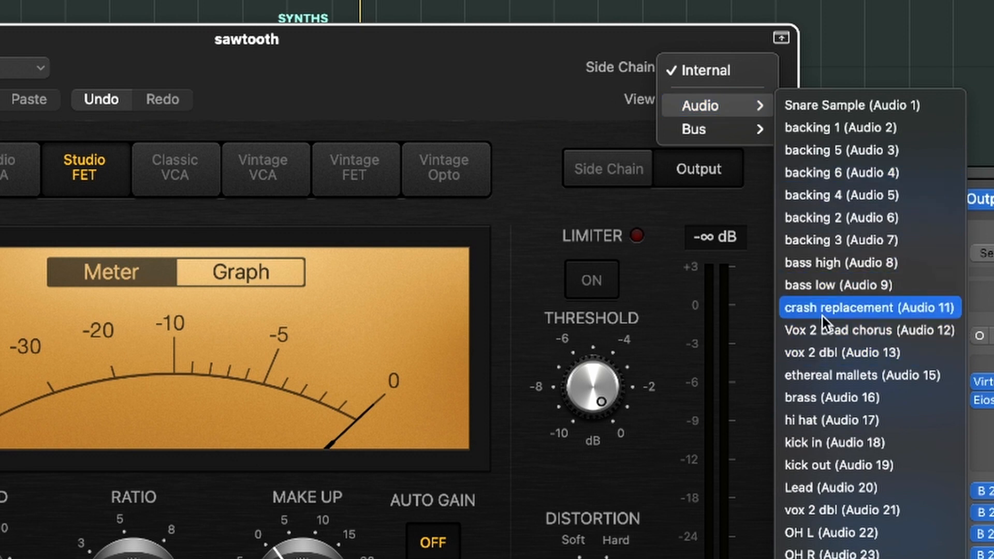
{"action": "left_click", "coordinate": [939, 331]}
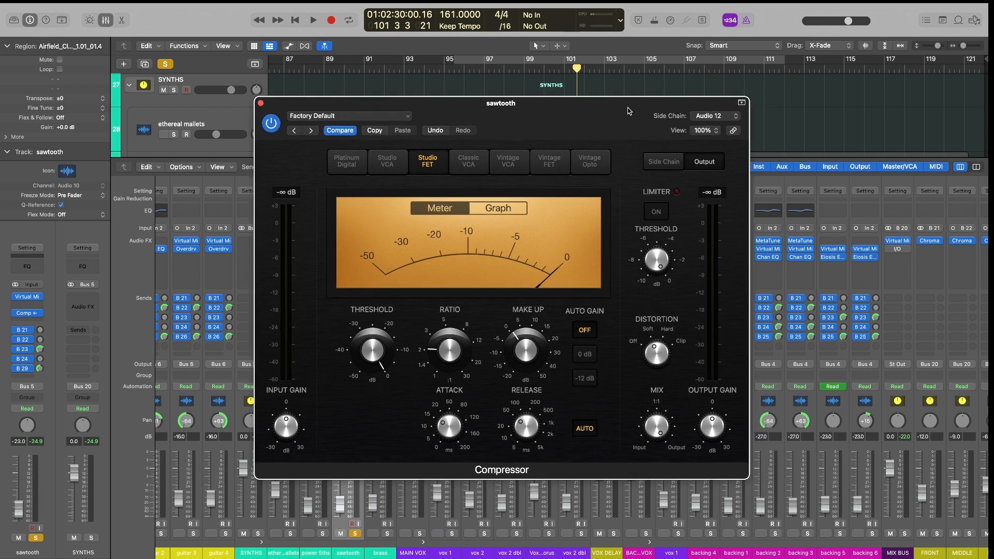
{"action": "left_click_drag", "start_coordinate": [641, 142], "coordinate": [647, 140]}
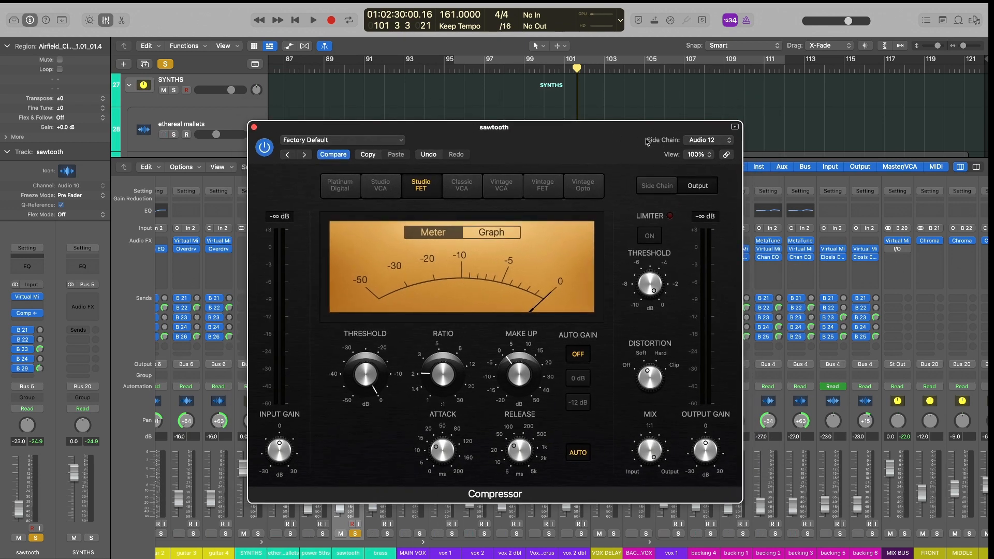
{"action": "left_click_drag", "start_coordinate": [578, 145], "coordinate": [581, 144]}
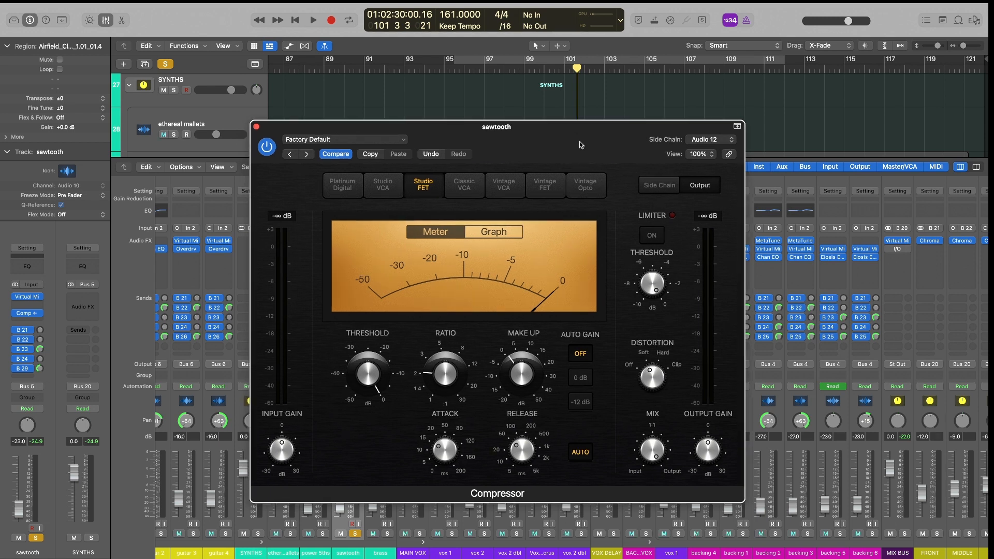
{"action": "scroll", "coordinate": [489, 94], "scroll_direction": "down", "scroll_amount": 3}
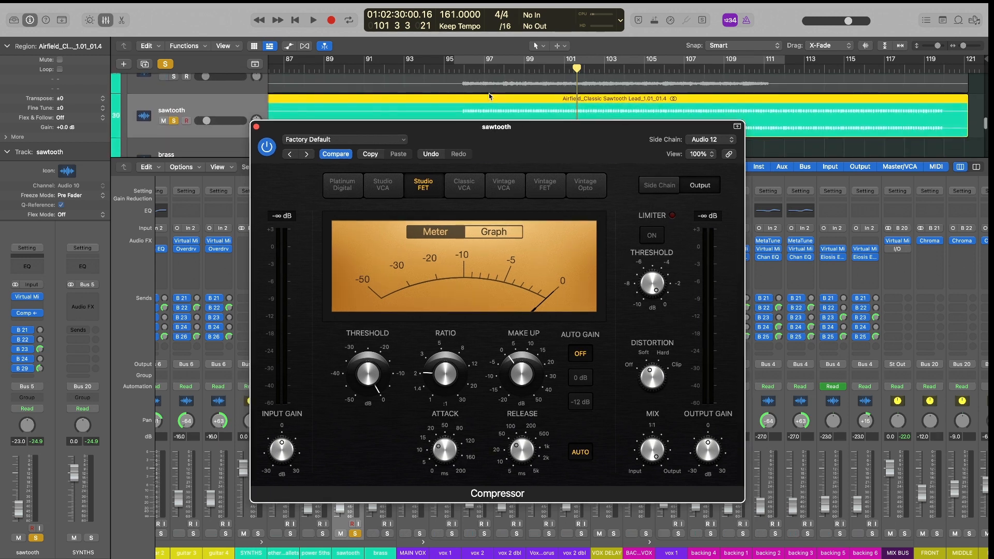
{"action": "left_click_drag", "start_coordinate": [514, 146], "coordinate": [516, 163]}
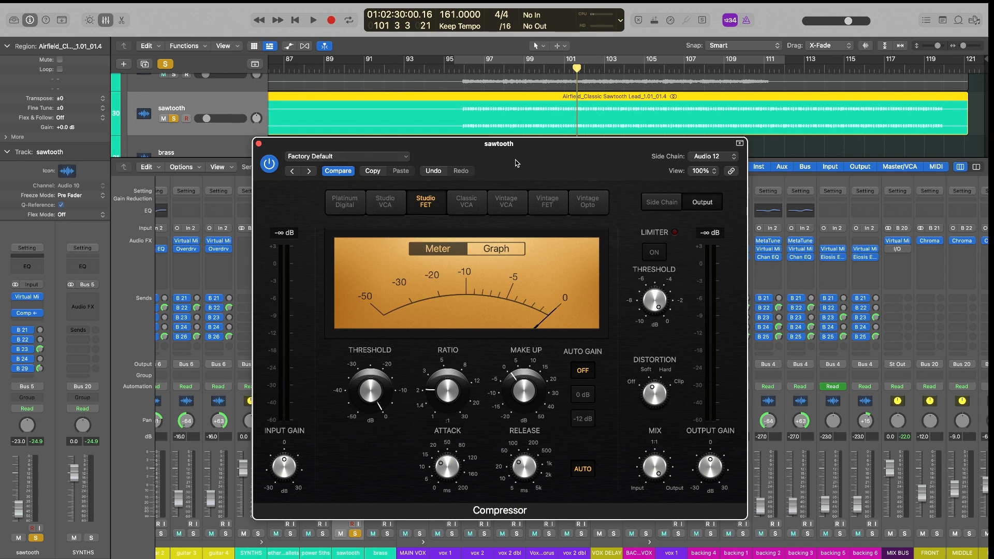
{"action": "left_click_drag", "start_coordinate": [516, 163], "coordinate": [534, 164]}
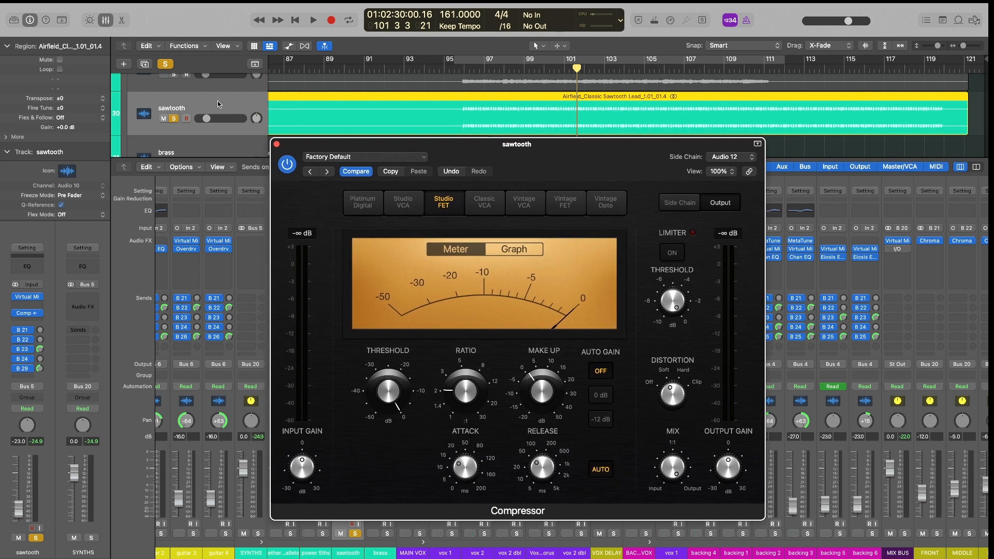
Lower the sawtooth compressor's threshold and reduce its ratio for gentle ducking
{"action": "mouse_move", "coordinate": [459, 397]}
{"action": "left_click_drag", "start_coordinate": [462, 388], "coordinate": [461, 396]}
{"action": "left_click_drag", "start_coordinate": [387, 396], "coordinate": [387, 413]}
{"action": "mouse_move", "coordinate": [380, 399]}
{"action": "left_mouse_down"}
{"action": "mouse_move", "coordinate": [380, 415]}
{"action": "mouse_move", "coordinate": [380, 403]}
{"action": "left_mouse_up"}
{"action": "left_click_drag", "start_coordinate": [464, 394], "coordinate": [464, 409]}
Set the sawtooth compressor's attack to the fastest setting and its release to about 72 ms
{"action": "left_click_drag", "start_coordinate": [466, 466], "coordinate": [459, 558]}
{"action": "left_click_drag", "start_coordinate": [537, 475], "coordinate": [542, 468]}
{"action": "left_click_drag", "start_coordinate": [539, 469], "coordinate": [551, 422]}
{"action": "mouse_move", "coordinate": [550, 468]}
{"action": "left_mouse_down"}
{"action": "mouse_move", "coordinate": [548, 441]}
{"action": "mouse_move", "coordinate": [545, 467]}
{"action": "left_mouse_up"}
{"action": "left_click_drag", "start_coordinate": [579, 170], "coordinate": [568, 175]}
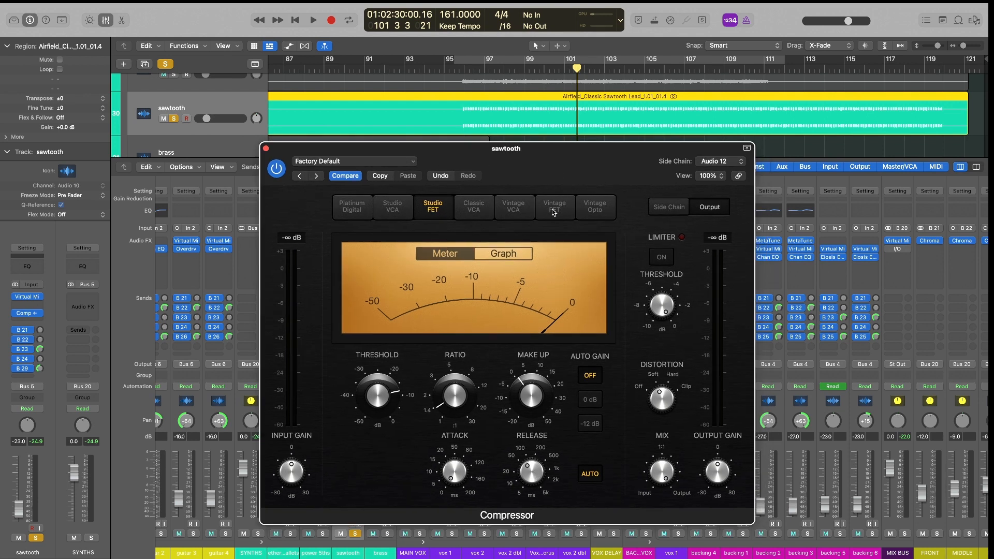
Audition the soloed sawtooth briefly, unsolo it and play the full mix from about bar 95
{"action": "left_click_drag", "start_coordinate": [398, 376], "coordinate": [364, 397]}
{"action": "key", "text": "space"}
{"action": "key", "text": "space"}
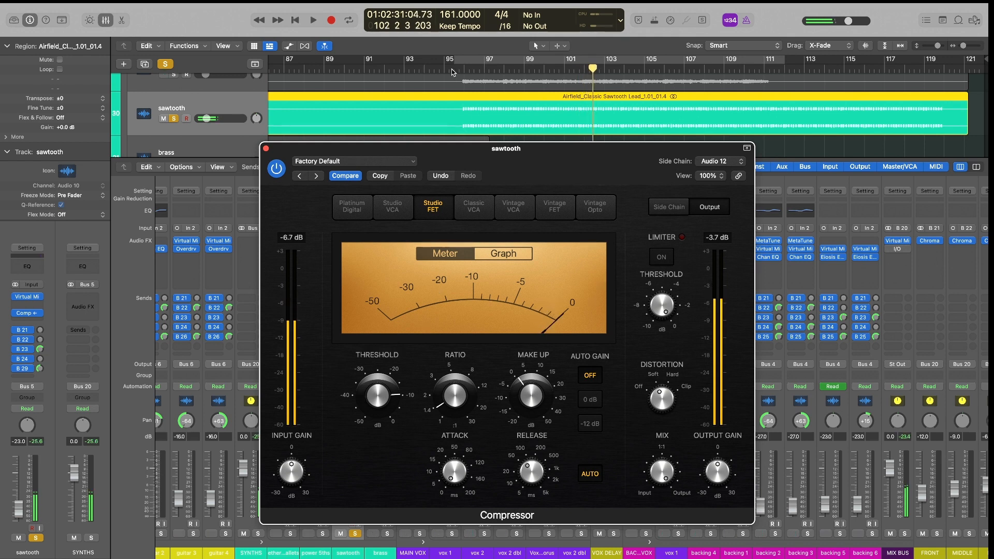
{"action": "double_click", "coordinate": [452, 69]}
{"action": "left_click_drag", "start_coordinate": [531, 168], "coordinate": [523, 157]}
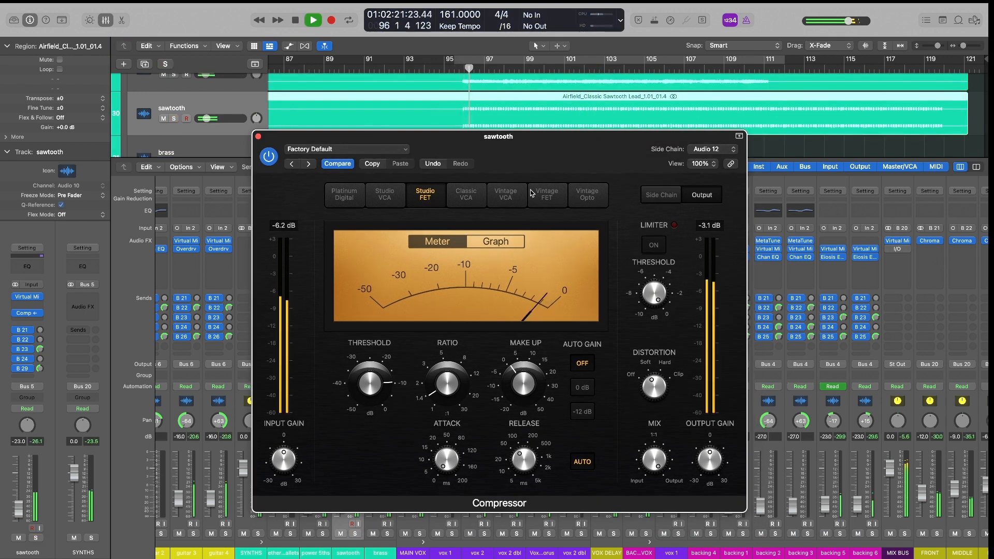
While the mix plays, lower the compressor's threshold to about -20 dB, set its ratio to 1.4:1 and lengthen its release
{"action": "mouse_move", "coordinate": [372, 396]}
{"action": "left_mouse_down"}
{"action": "mouse_move", "coordinate": [373, 417]}
{"action": "mouse_move", "coordinate": [371, 392]}
{"action": "left_mouse_up"}
{"action": "mouse_move", "coordinate": [451, 391]}
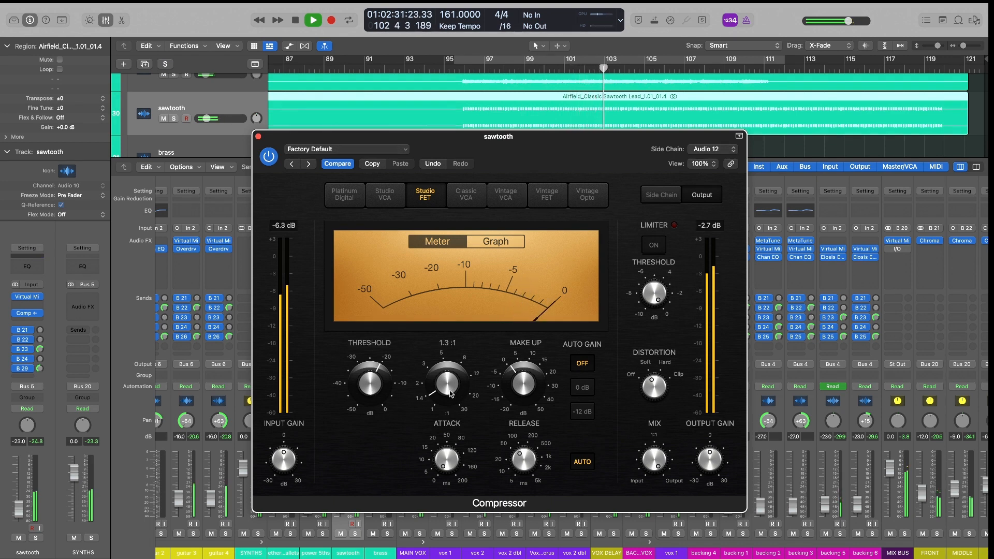
{"action": "mouse_move", "coordinate": [523, 463]}
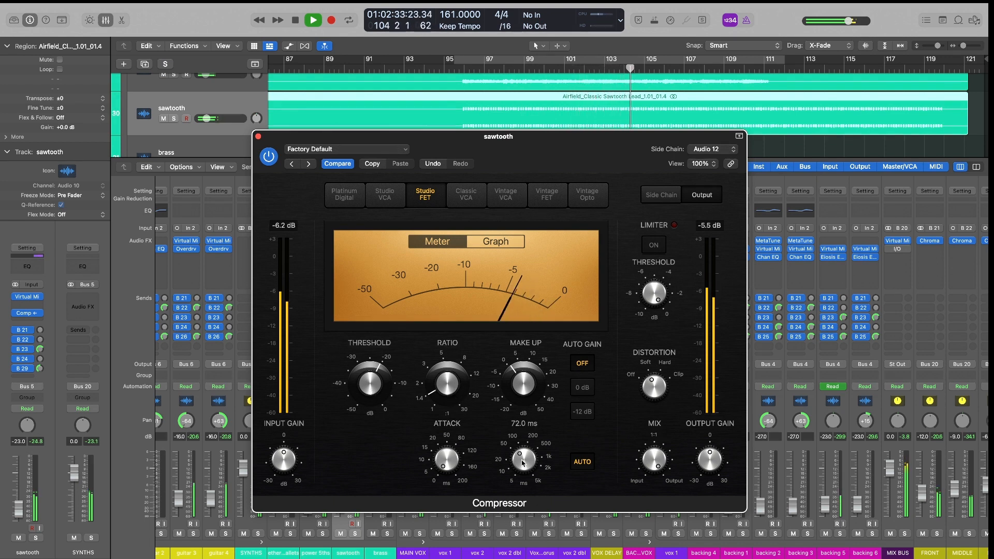
{"action": "left_click_drag", "start_coordinate": [523, 462], "coordinate": [526, 458]}
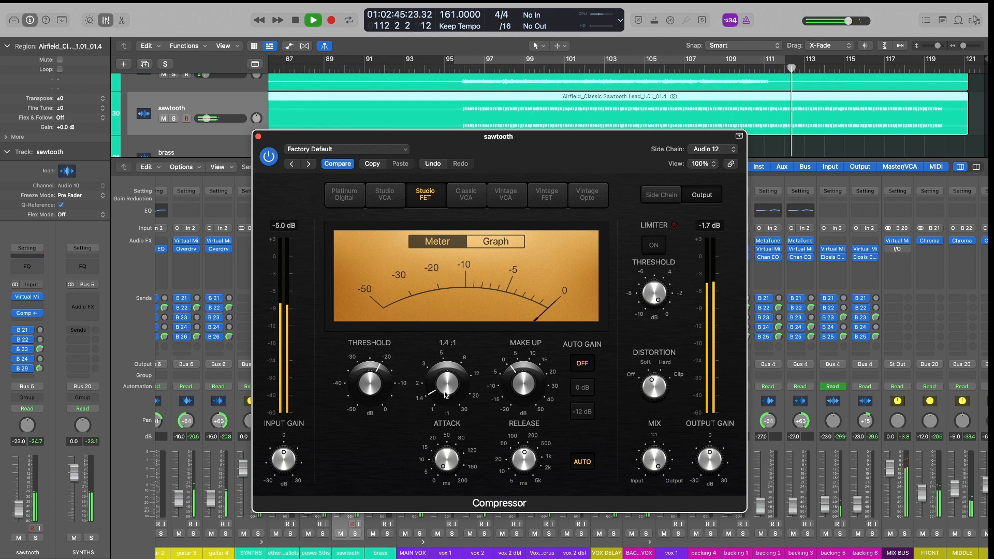
Replay the mix from about bar 95, watch the sawtooth compressor's gain reduction against the vocal, and stop playback
{"action": "left_click", "coordinate": [446, 70]}
{"action": "mouse_move", "coordinate": [529, 149]}
{"action": "left_mouse_down"}
{"action": "mouse_move", "coordinate": [530, 161]}
{"action": "mouse_move", "coordinate": [543, 155]}
{"action": "left_mouse_up"}
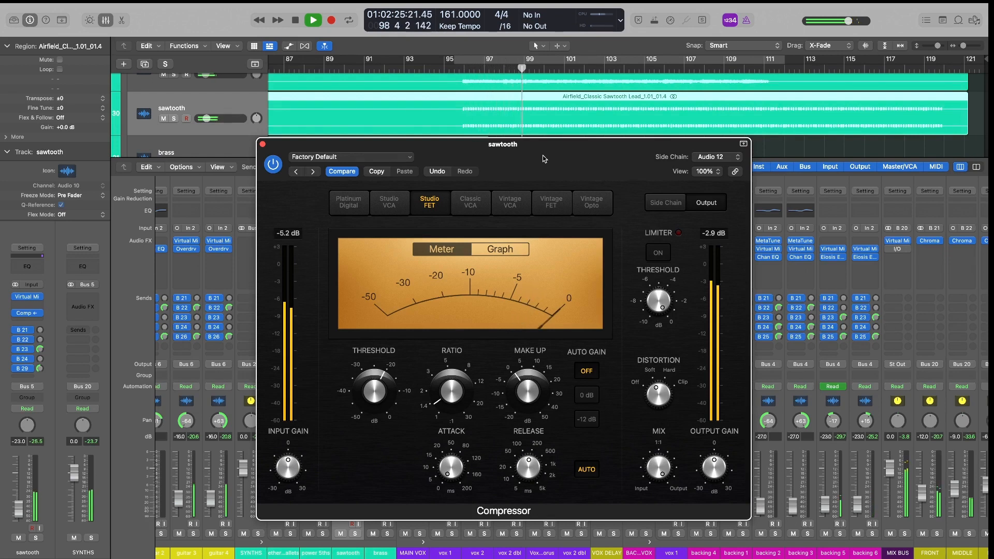
{"action": "left_click_drag", "start_coordinate": [542, 155], "coordinate": [551, 156]}
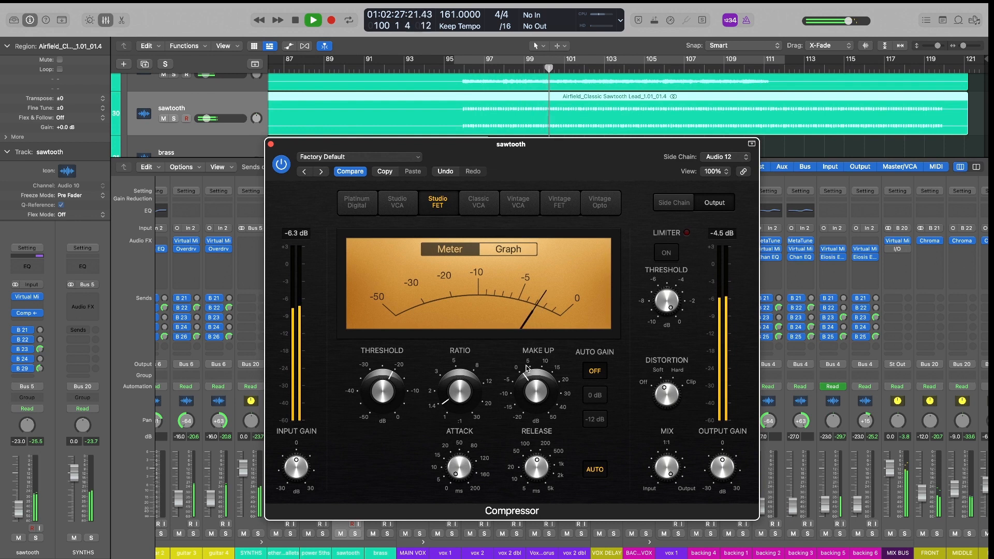
{"action": "mouse_move", "coordinate": [537, 397]}
{"action": "left_click_drag", "start_coordinate": [521, 163], "coordinate": [525, 165]}
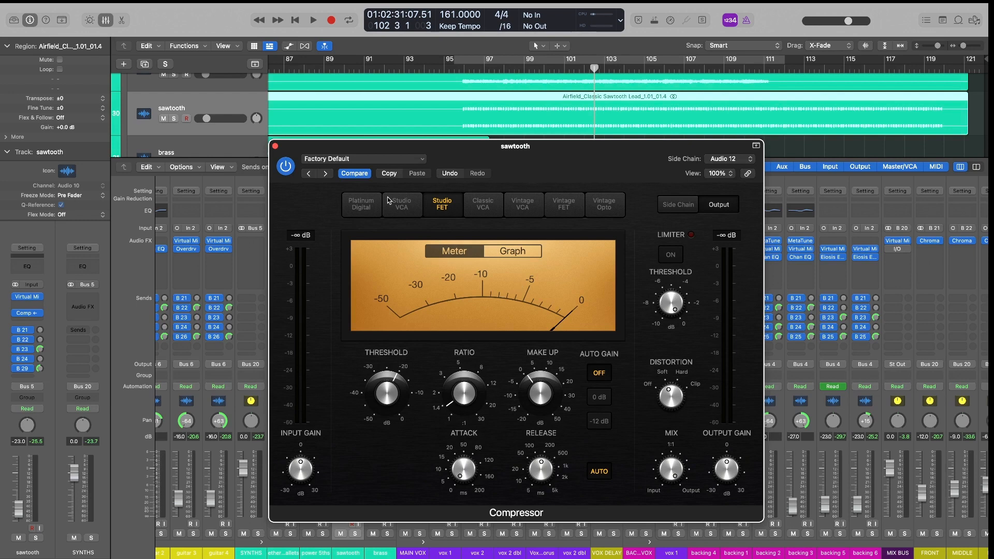
Close the sawtooth compressor window and hide the mixer to show the synth and vocal tracks
{"action": "left_click", "coordinate": [275, 147]}
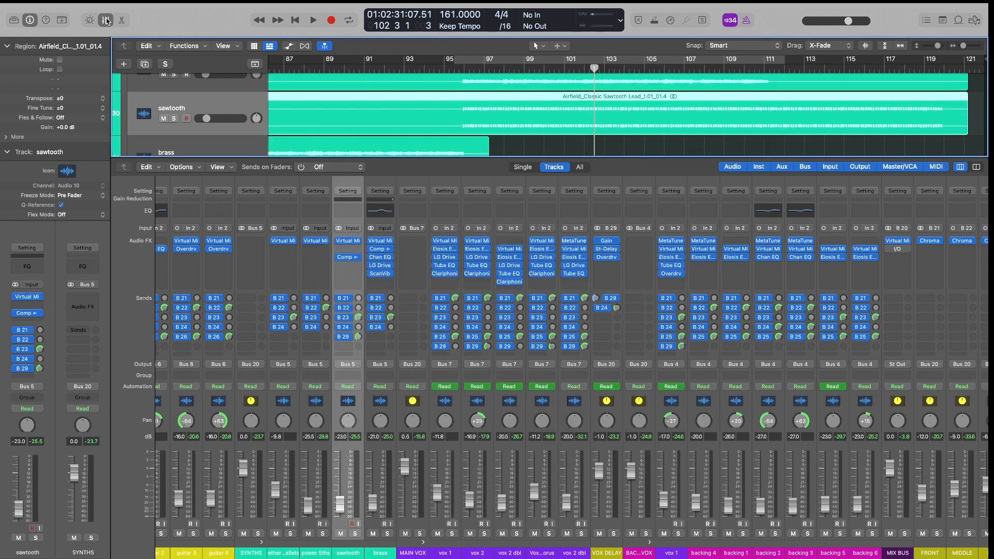
{"action": "key", "text": "x"}
{"action": "scroll", "coordinate": [542, 263], "scroll_direction": "up", "scroll_amount": 2}
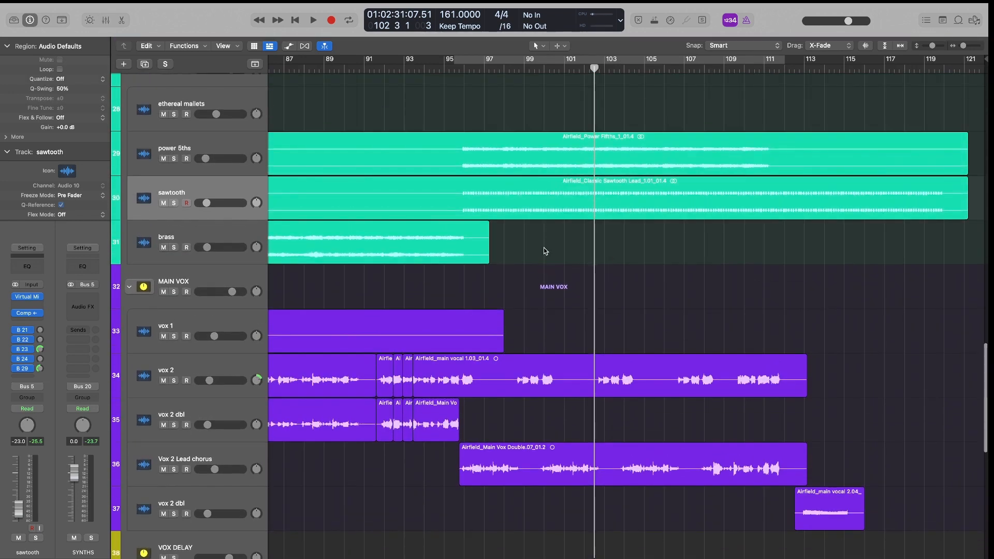
Show the mixer and play the mix from bar 95, comparing it with the sawtooth compressor bypassed and enabled
{"action": "key", "text": "x"}
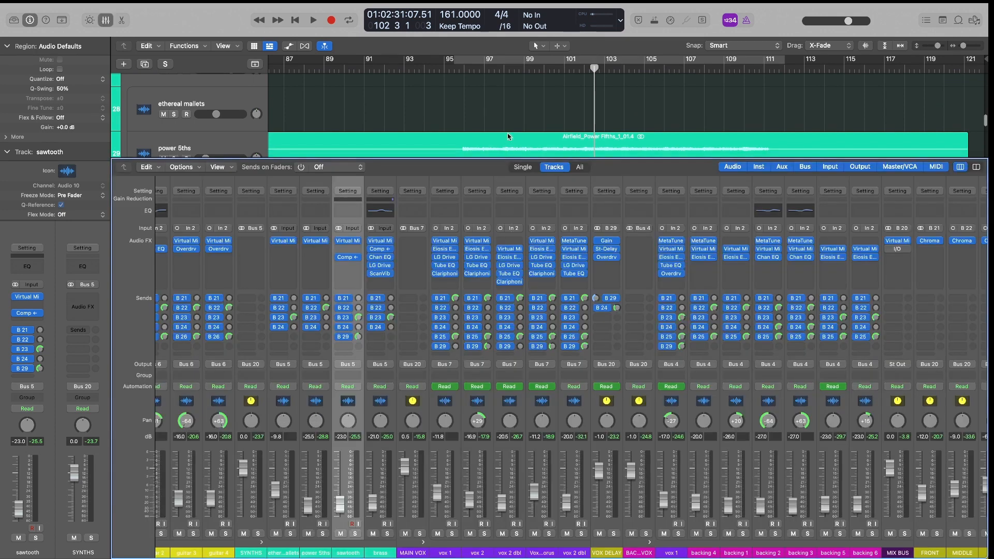
{"action": "scroll", "coordinate": [509, 134], "scroll_direction": "down", "scroll_amount": 3}
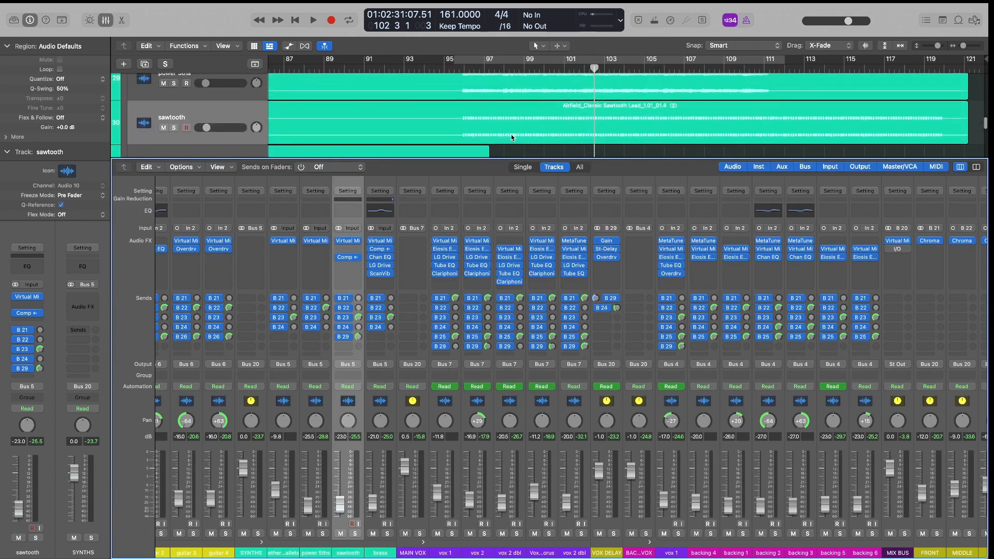
{"action": "left_click", "coordinate": [458, 67]}
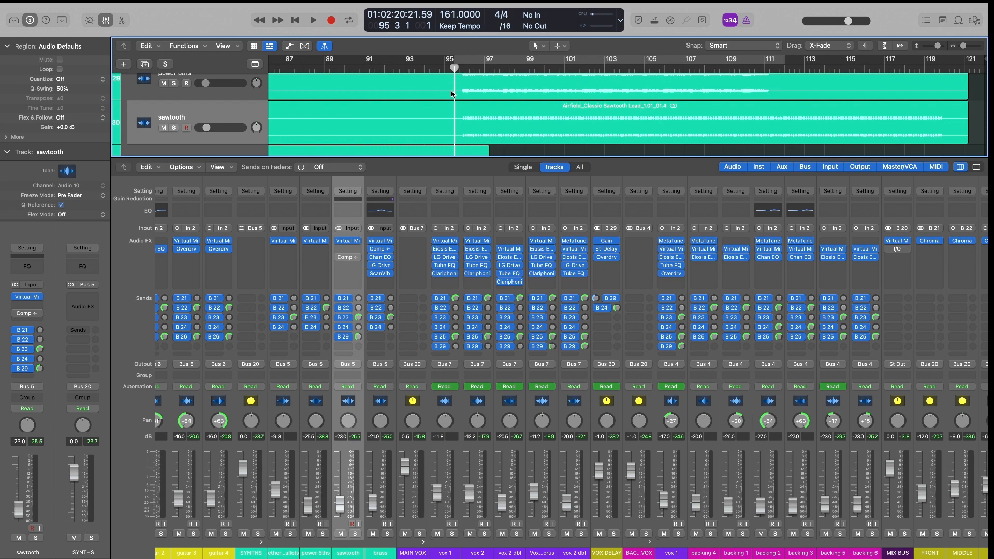
{"action": "key", "text": "space"}
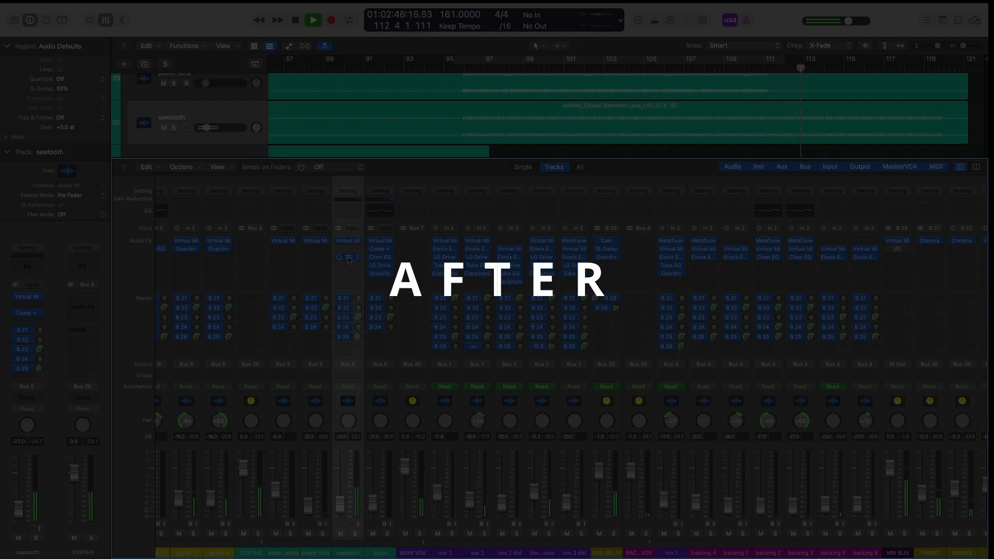
{"action": "key", "text": "space"}
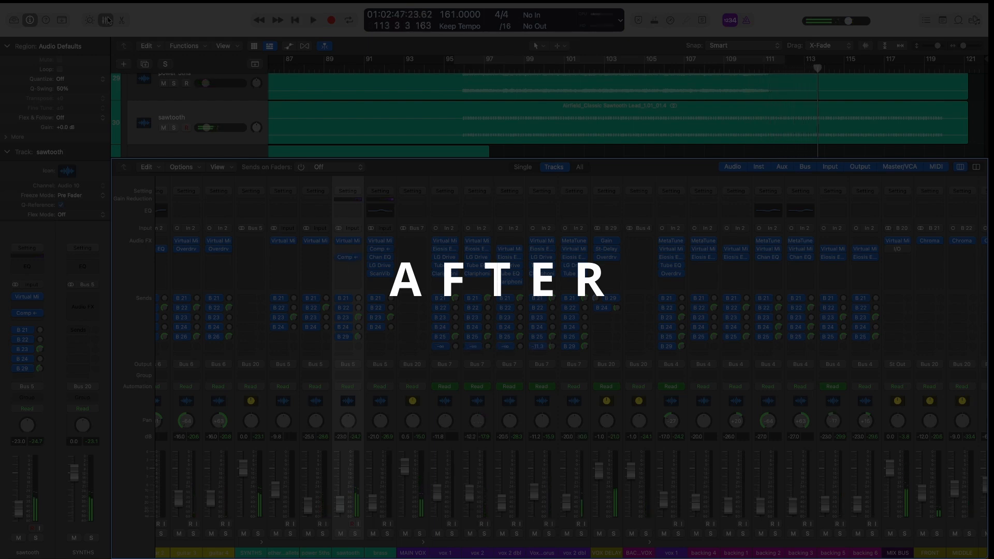
Hide the mixer and return to the guitar and synth tracks in the arrangement
{"action": "key", "text": "x"}
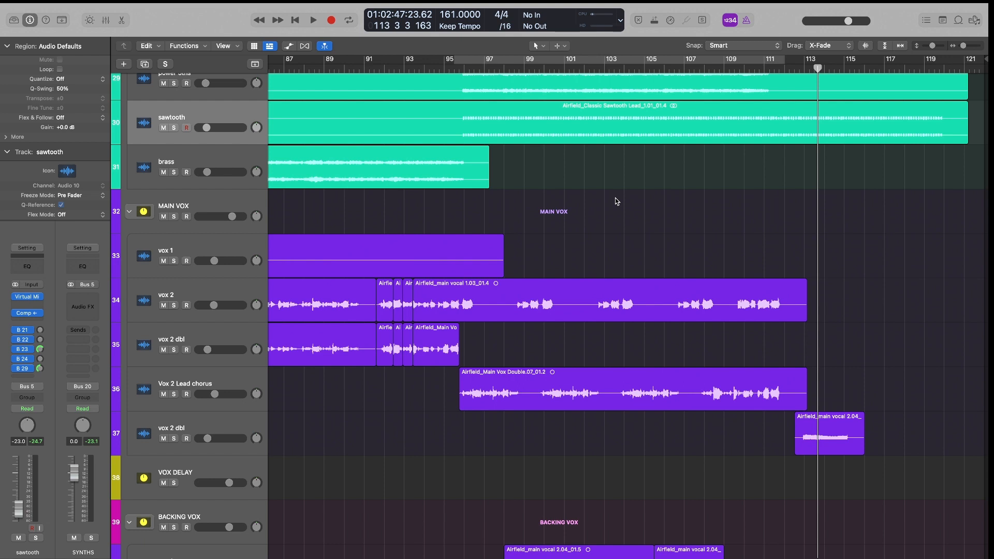
{"action": "scroll", "coordinate": [616, 200], "scroll_direction": "up", "scroll_amount": 6}
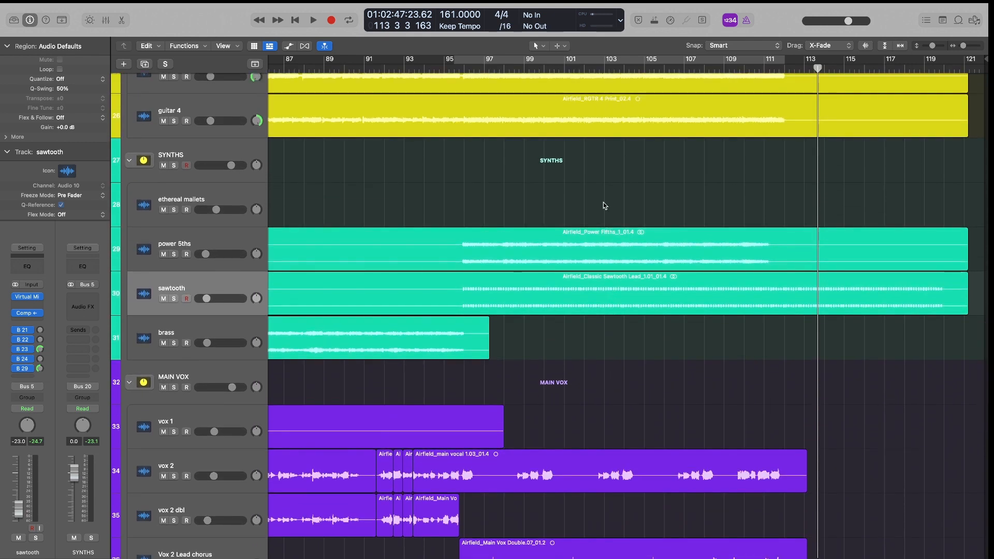
{"action": "scroll", "coordinate": [604, 205], "scroll_direction": "up", "scroll_amount": 2}
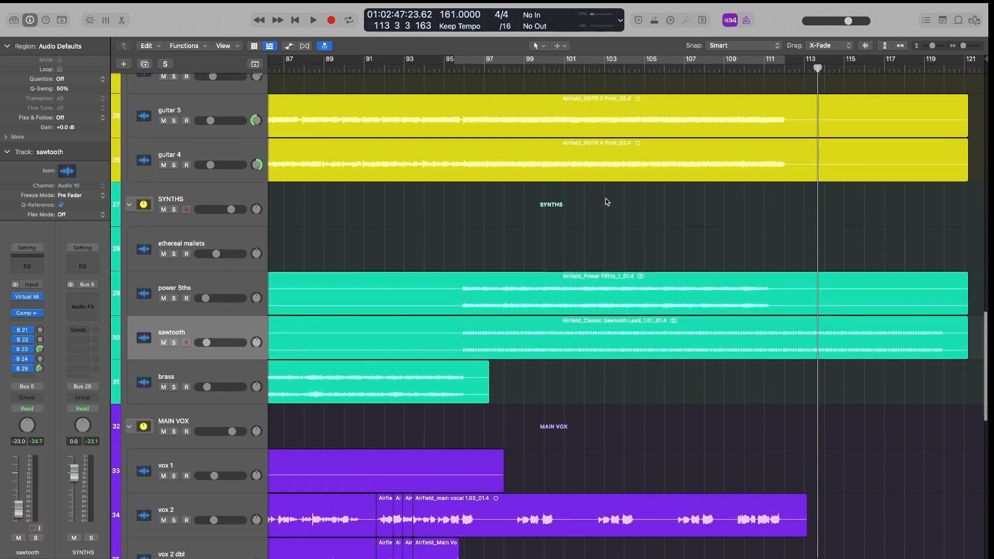